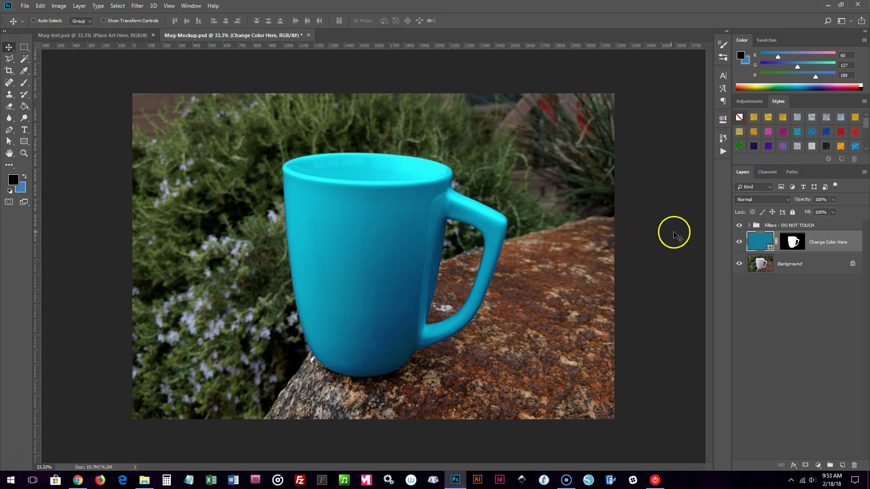
Hide and reshow the shading filters group and the mug's colour fill layer
click(740, 225)
click(738, 242)
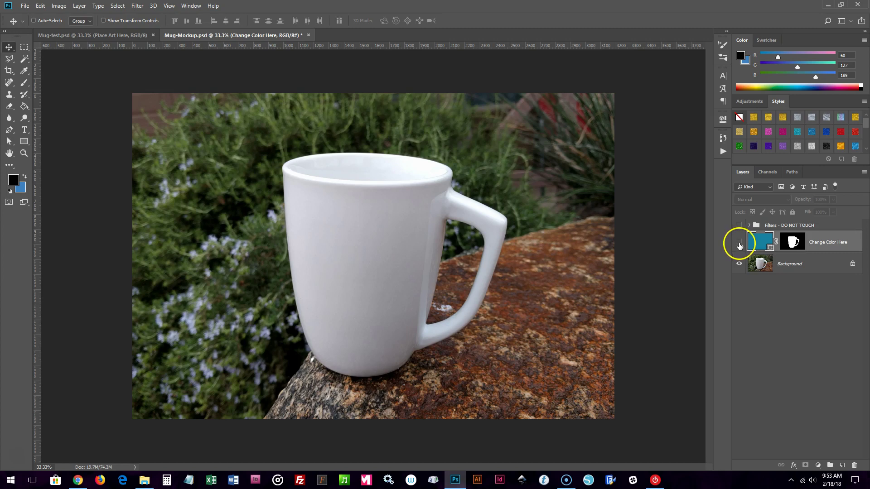
click(739, 238)
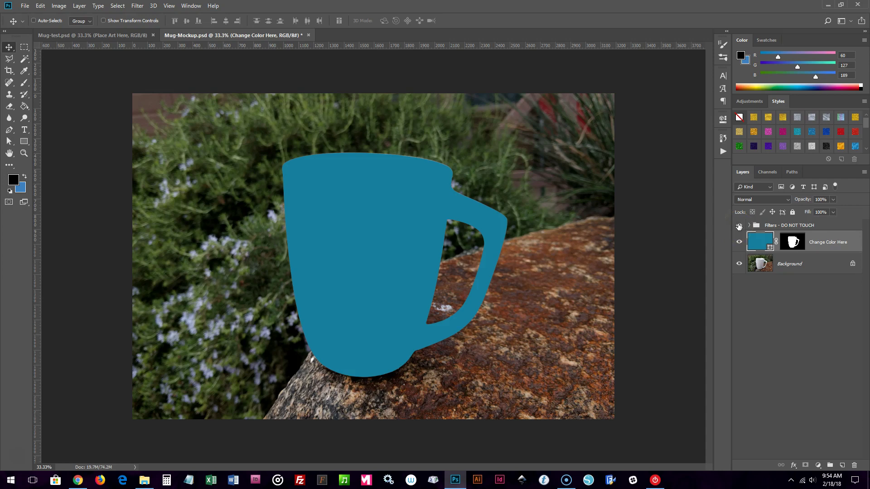
click(738, 225)
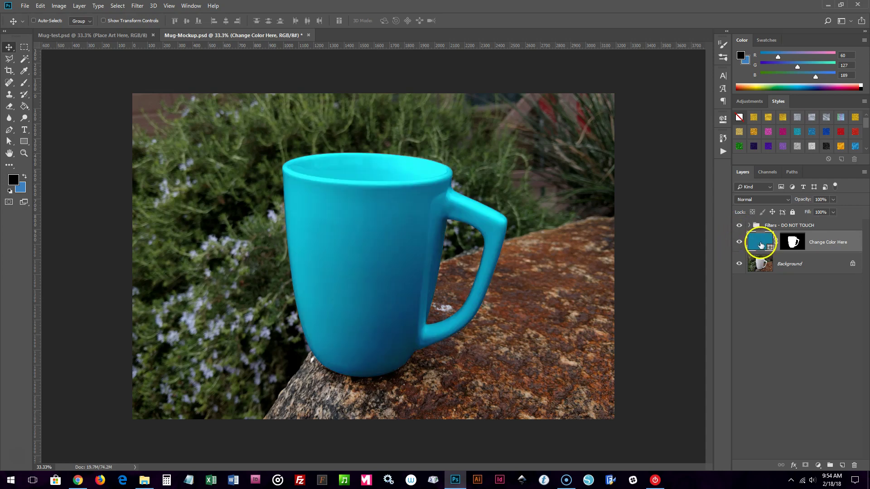
Recolour the Change Color Here fill to a slightly darker, duller teal
double_click(760, 243)
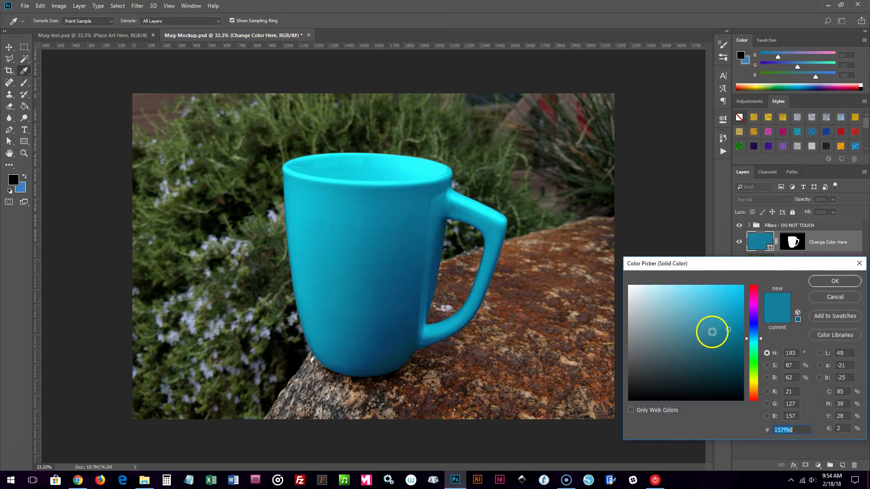
drag(712, 332, 711, 340)
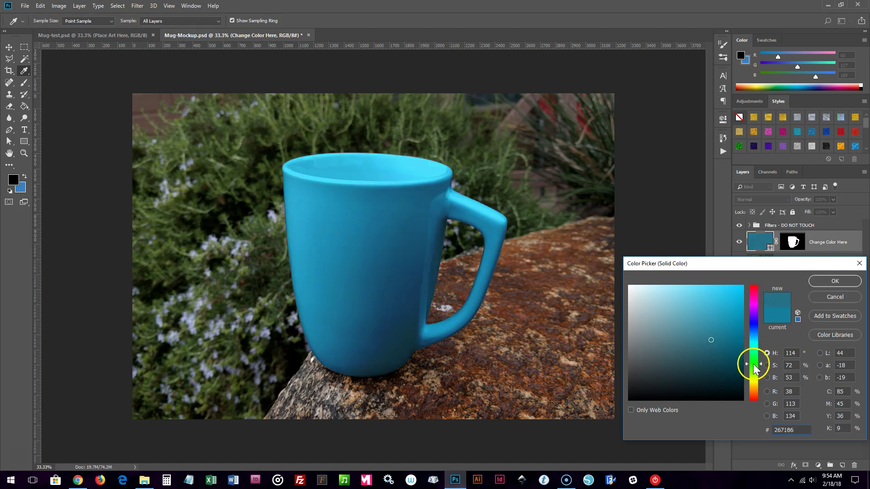
drag(752, 363, 752, 339)
click(824, 280)
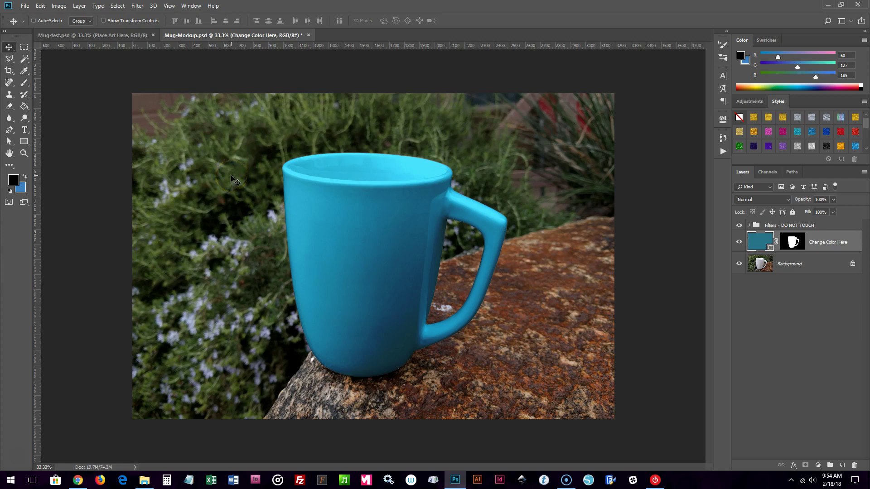
View the finished Mug-test.psd example, then close that document
click(101, 37)
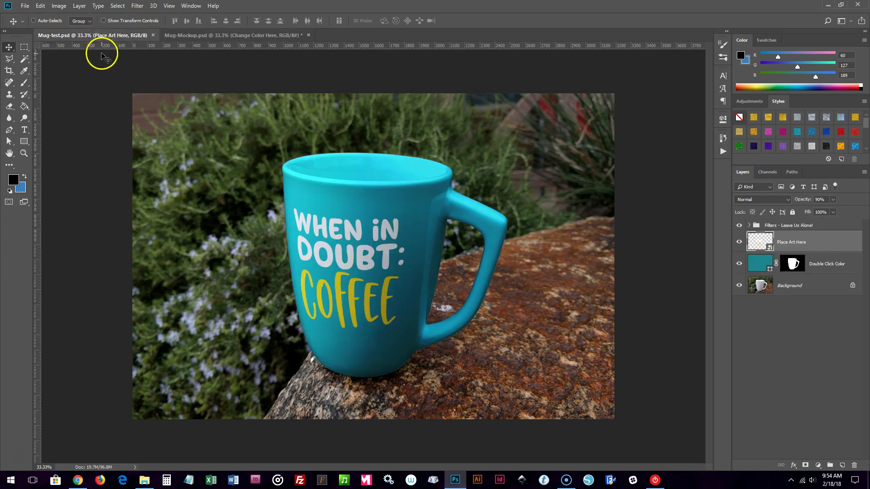
click(480, 307)
click(153, 34)
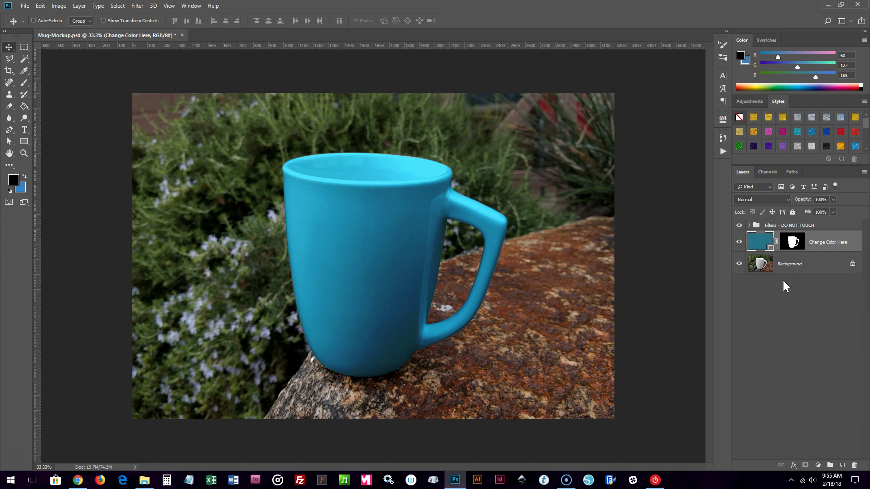
Draw a light grey rectangle over the mug's front, above the Filters group
click(769, 229)
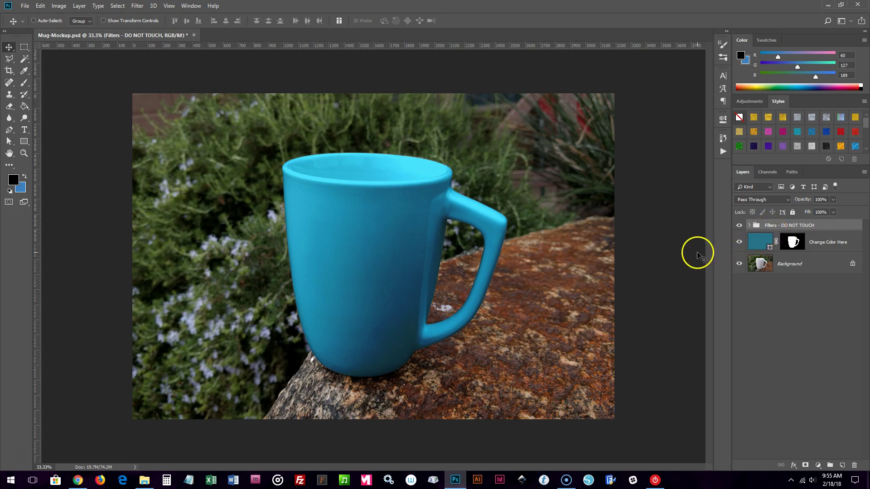
click(24, 141)
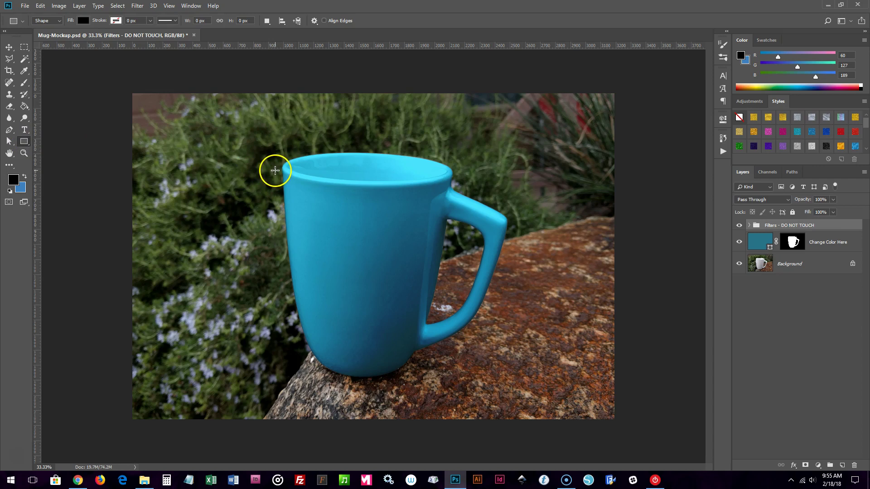
drag(274, 168, 457, 376)
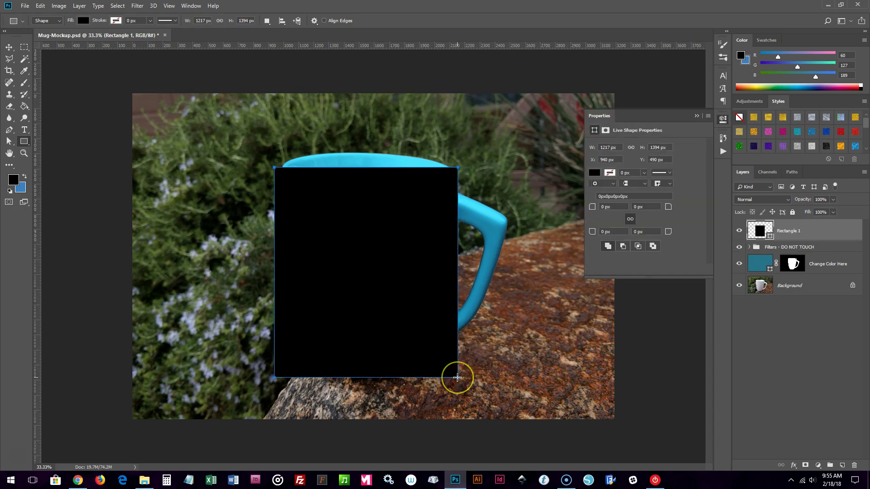
click(592, 172)
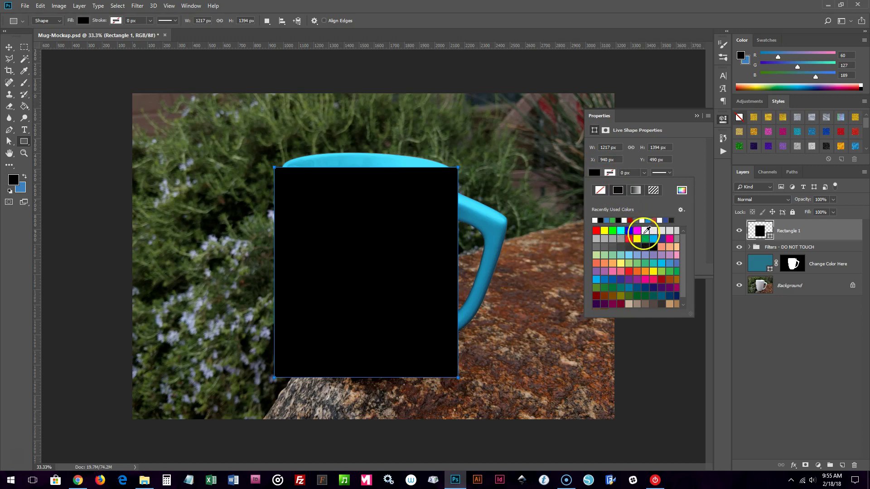
click(666, 230)
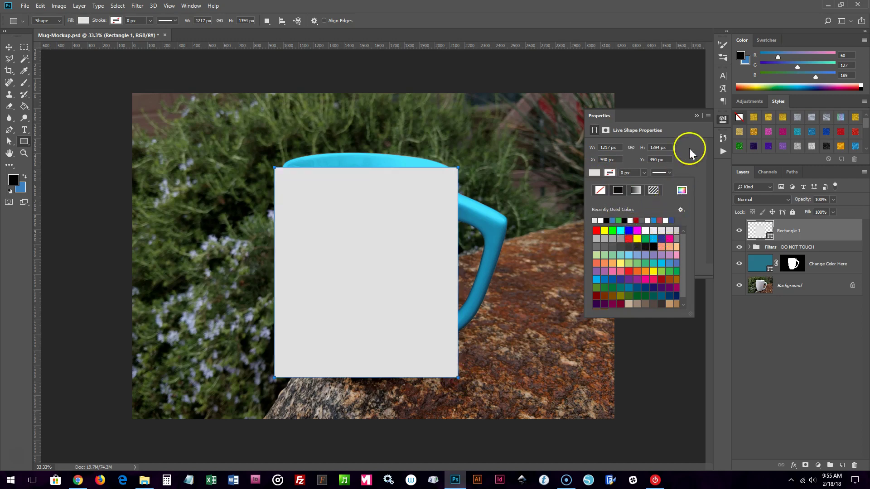
click(695, 116)
click(696, 116)
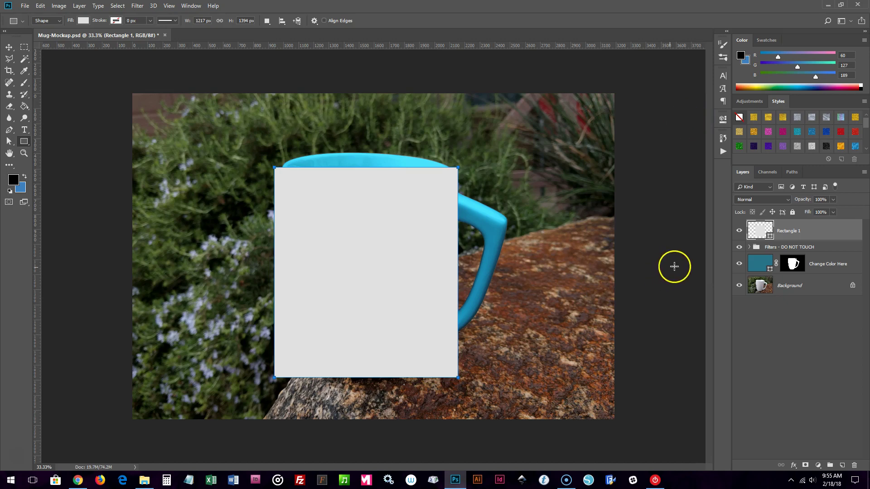
Convert the grey rectangle to a smart object and open its contents
right_click(798, 232)
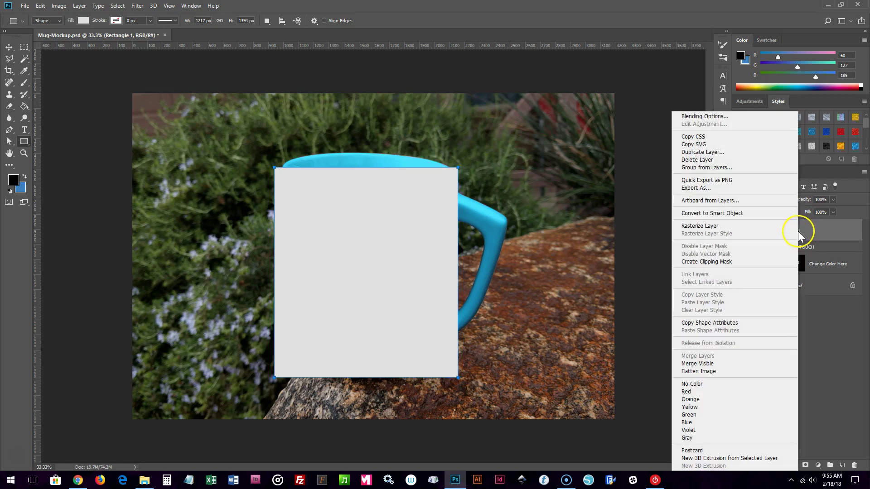
click(733, 215)
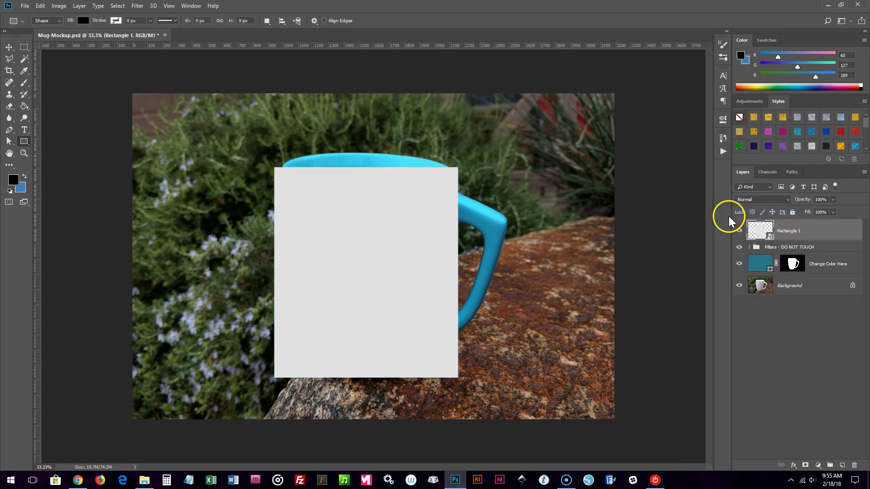
double_click(760, 233)
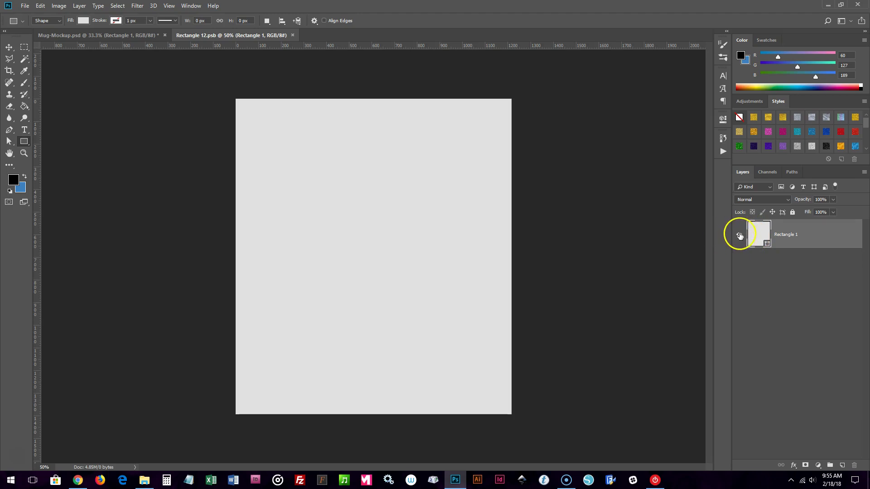
Hide Rectangle 1, place Sample-Design scaled down and centred, and save the contents
click(740, 236)
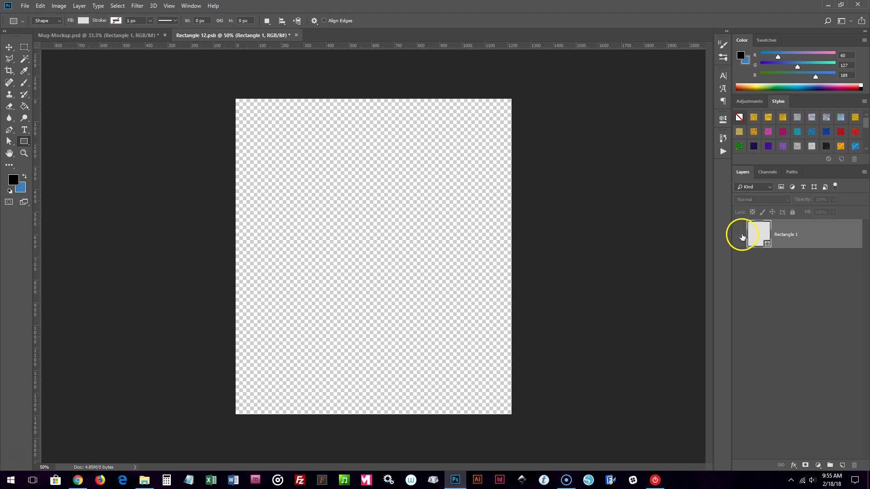
click(145, 481)
mouse_move(186, 210)
mouse_down()
mouse_move(469, 258)
mouse_move(453, 252)
mouse_up()
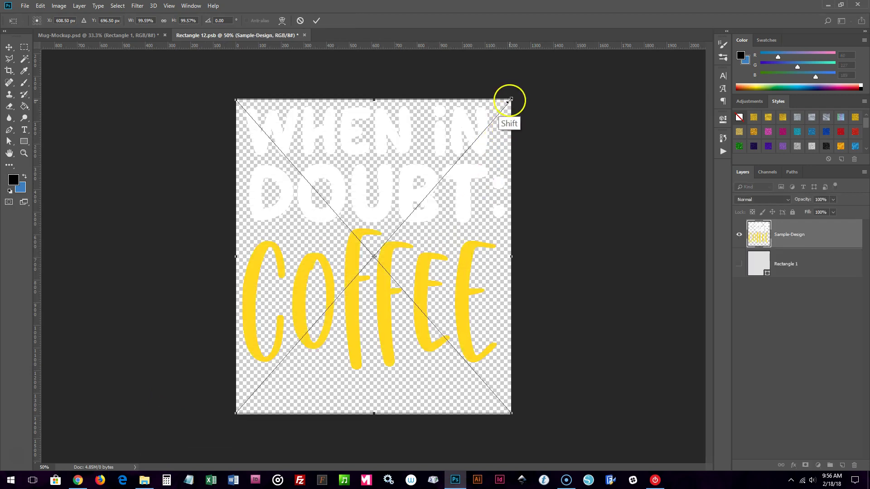
drag(510, 101, 410, 194)
drag(346, 254, 379, 223)
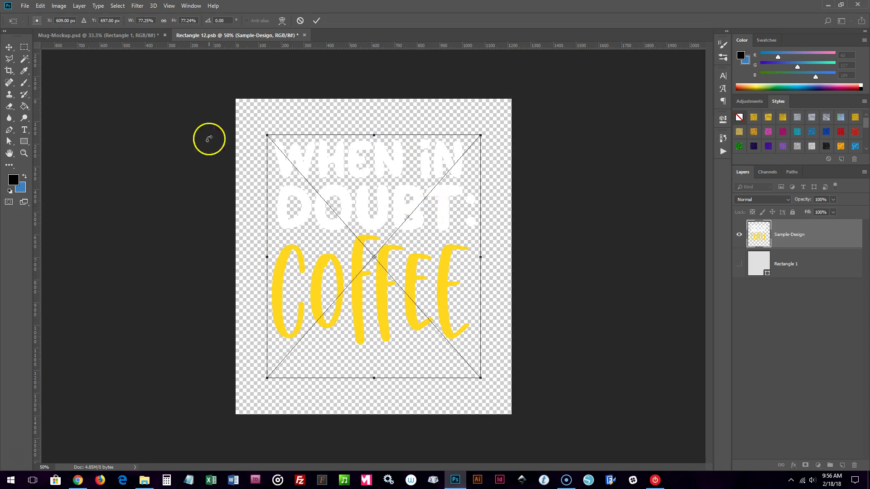
click(10, 47)
click(365, 171)
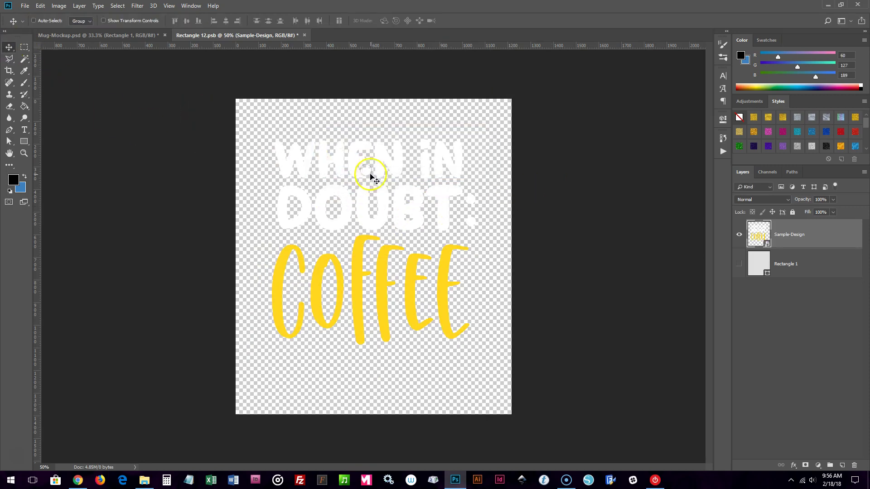
key(ctrl+s)
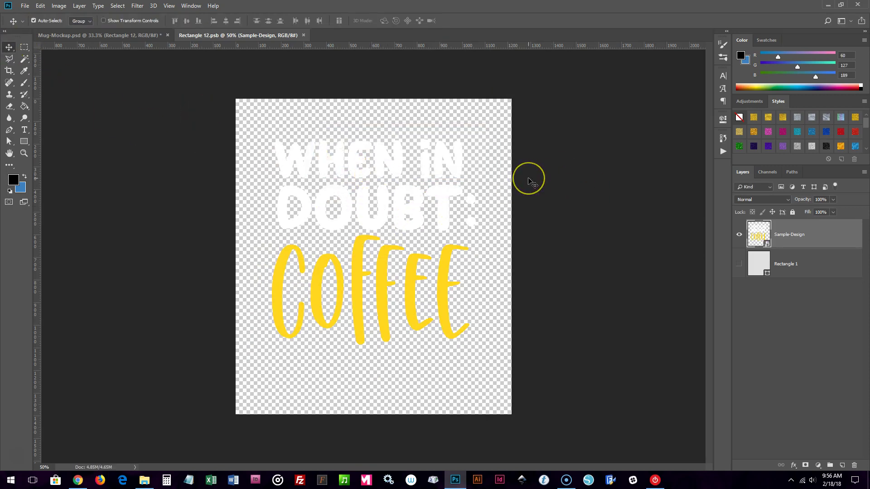
key(ctrl)
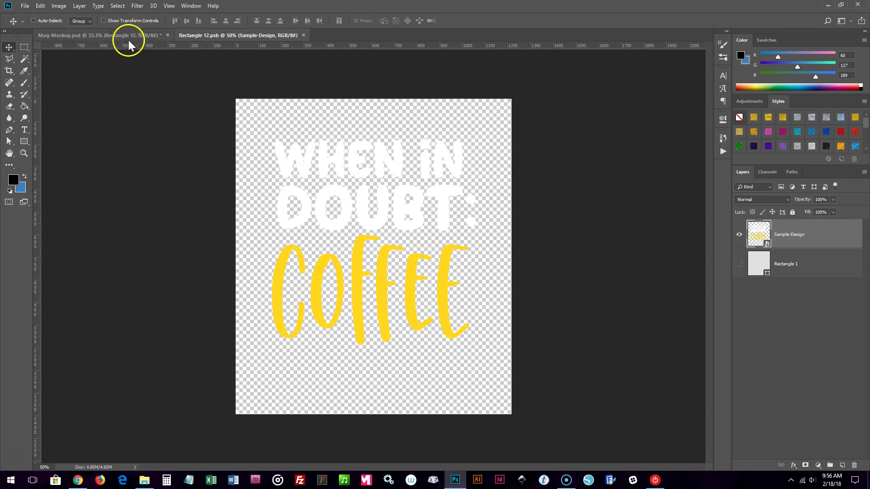
Check the Mug-Mockup document, then return to the Rectangle 12.psb contents
click(129, 35)
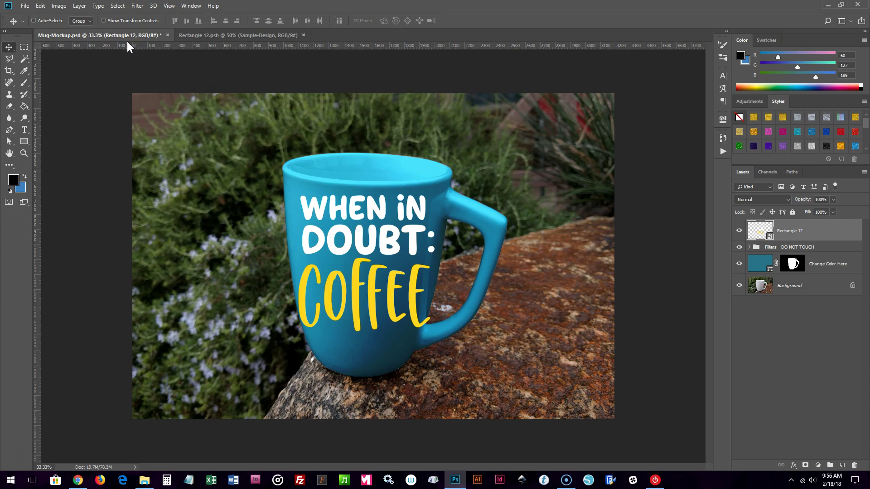
click(228, 36)
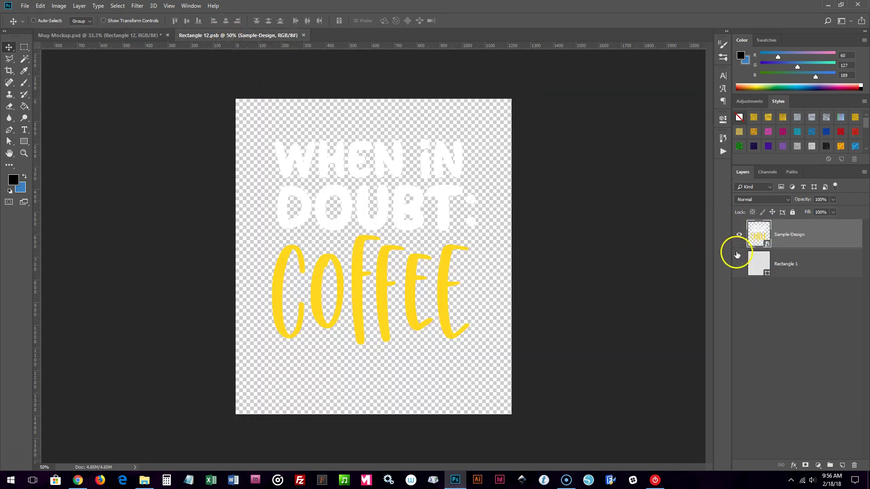
Replace Sample-Design with the grid image scaled to fill the canvas, then view the mockup
click(739, 235)
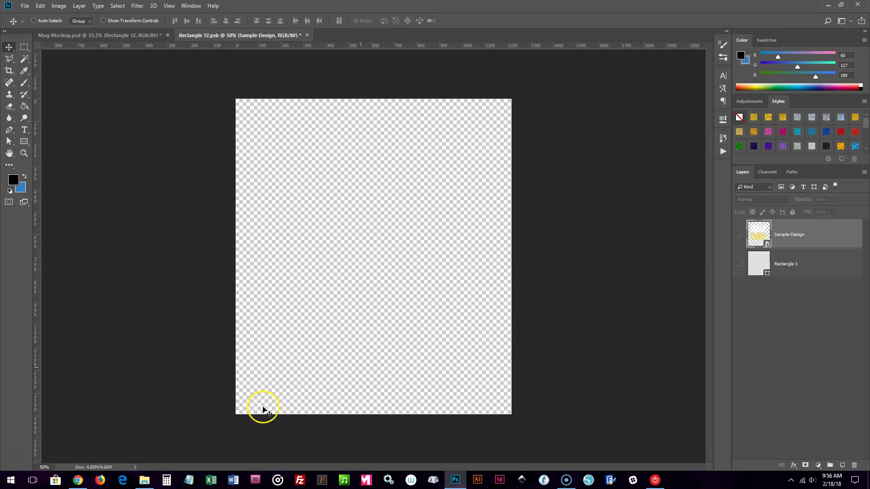
click(144, 481)
drag(249, 213, 478, 264)
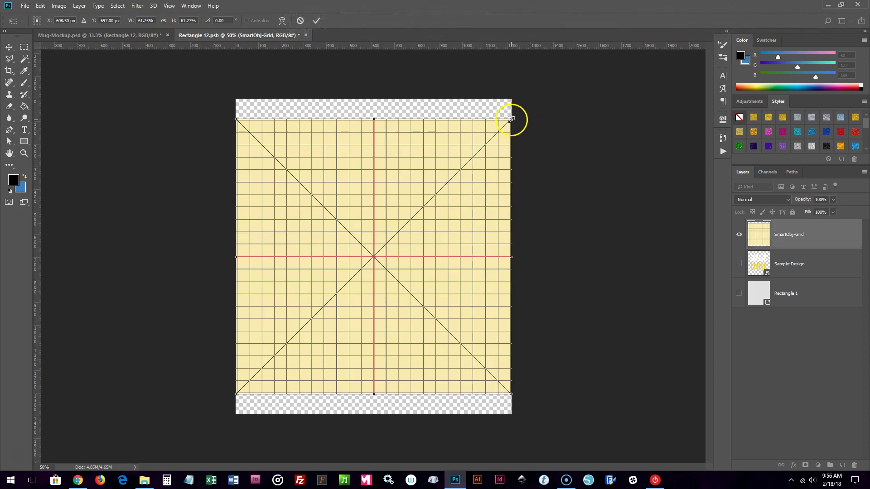
drag(510, 120, 533, 97)
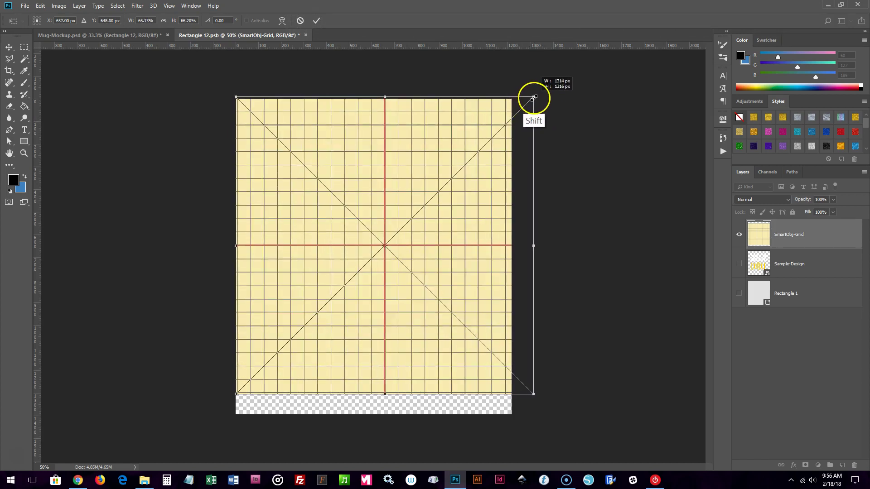
drag(236, 393, 221, 418)
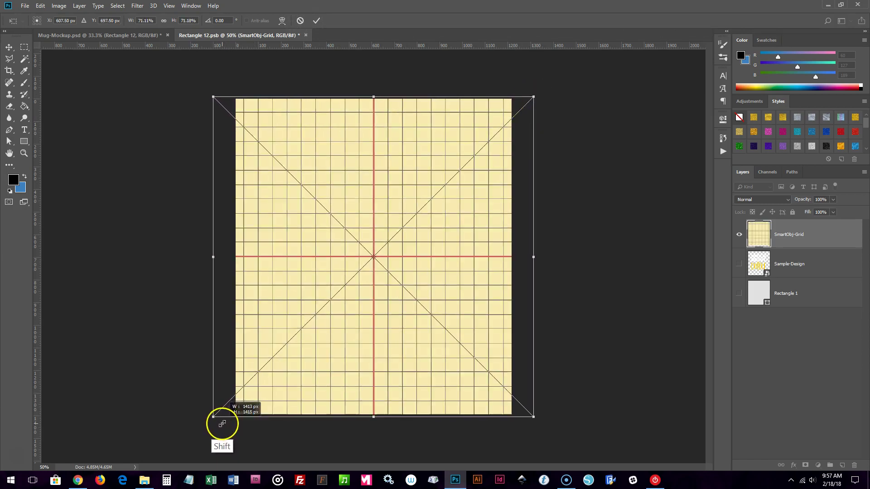
click(8, 51)
click(355, 171)
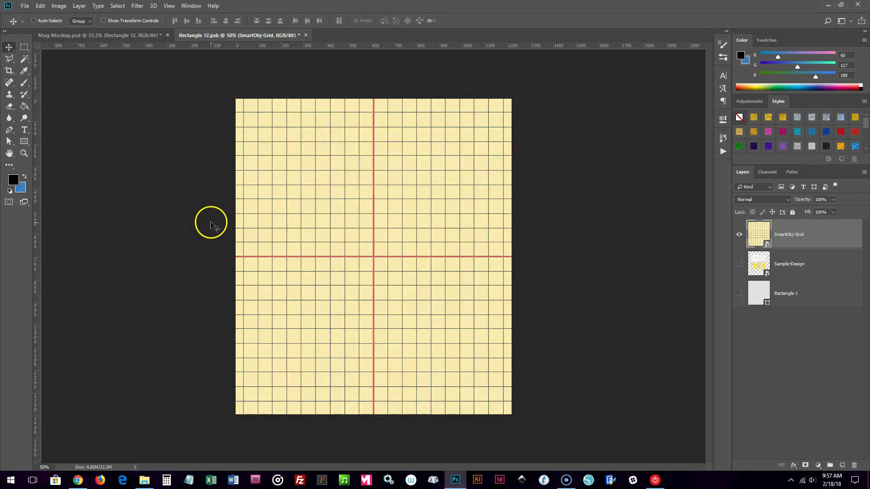
click(126, 37)
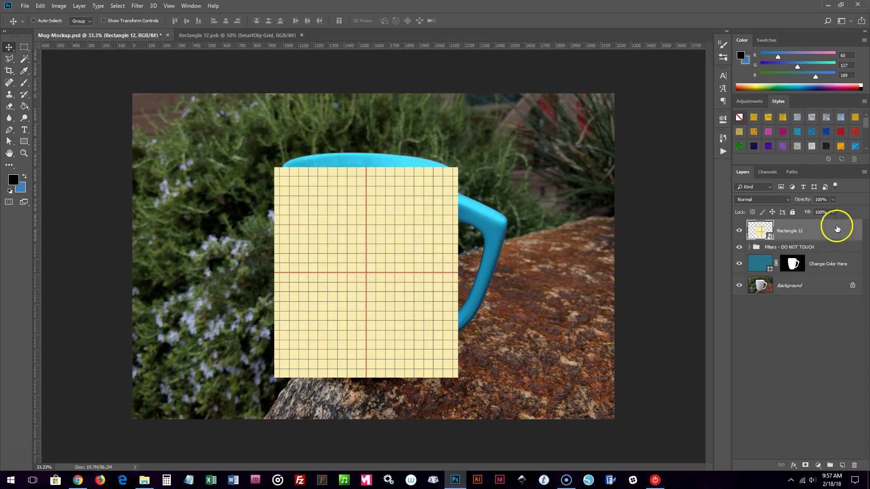
Set Rectangle 12's layer opacity to 50%
click(832, 201)
drag(814, 211, 811, 212)
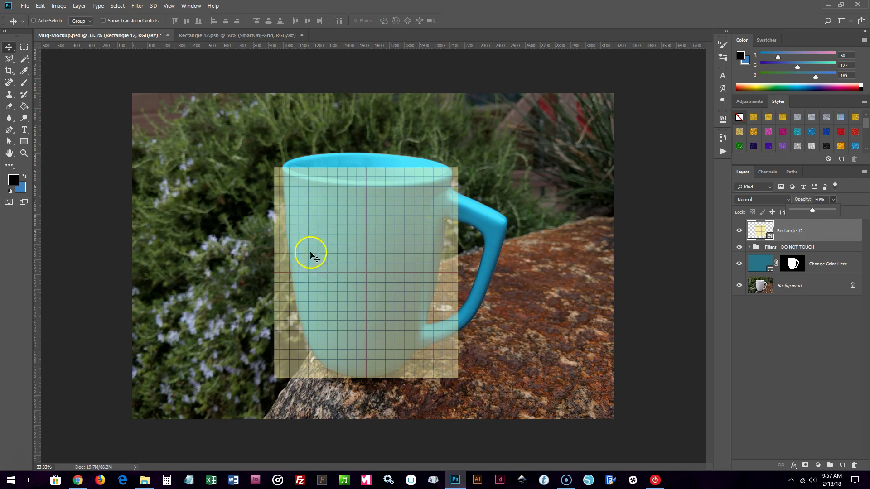
Start a Warp transform on the grid rectangle, undoing two trial mesh bends
click(41, 7)
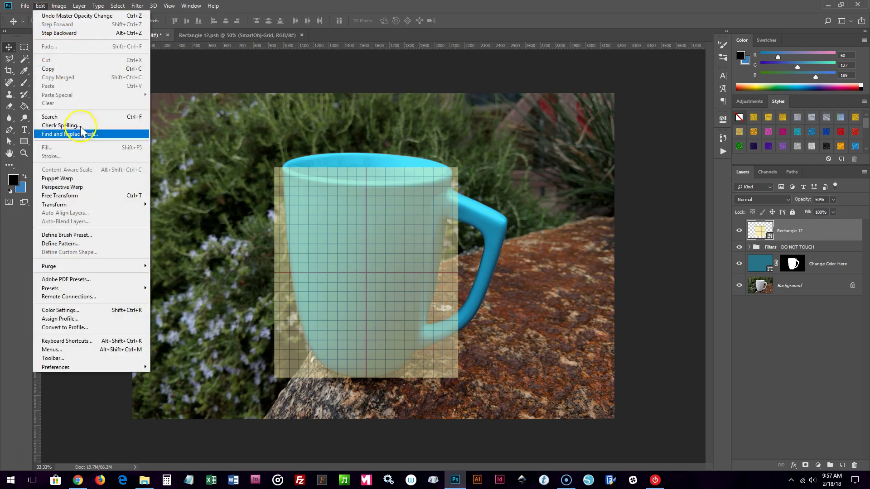
mouse_move(54, 204)
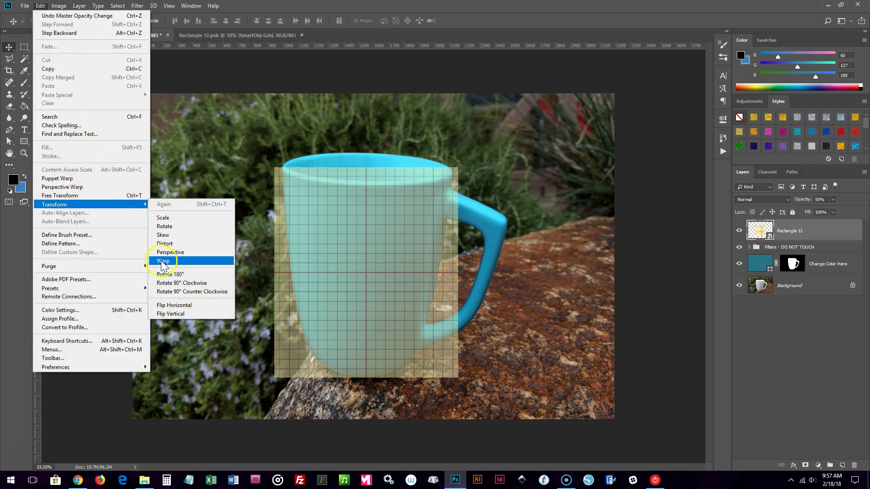
click(164, 262)
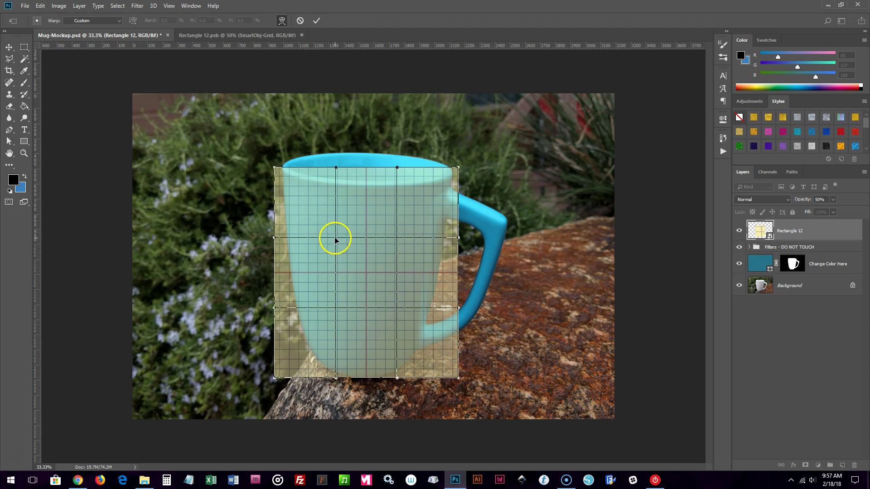
drag(334, 237, 366, 258)
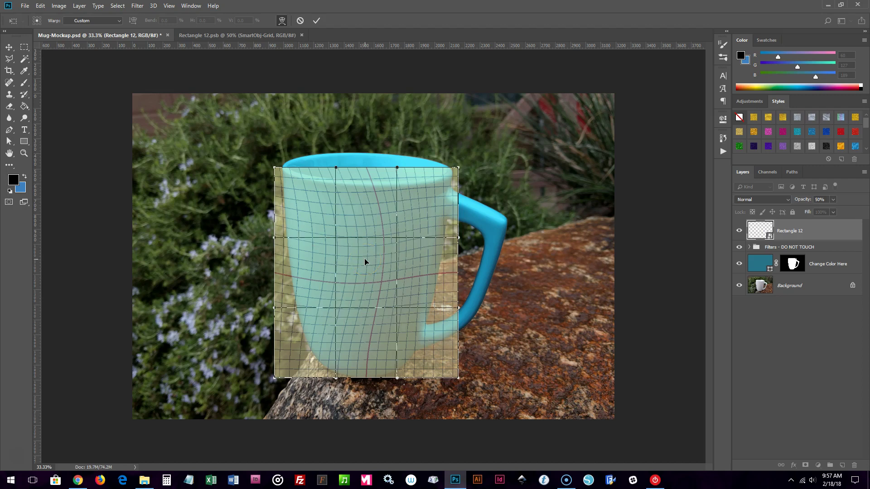
key(ctrl+z)
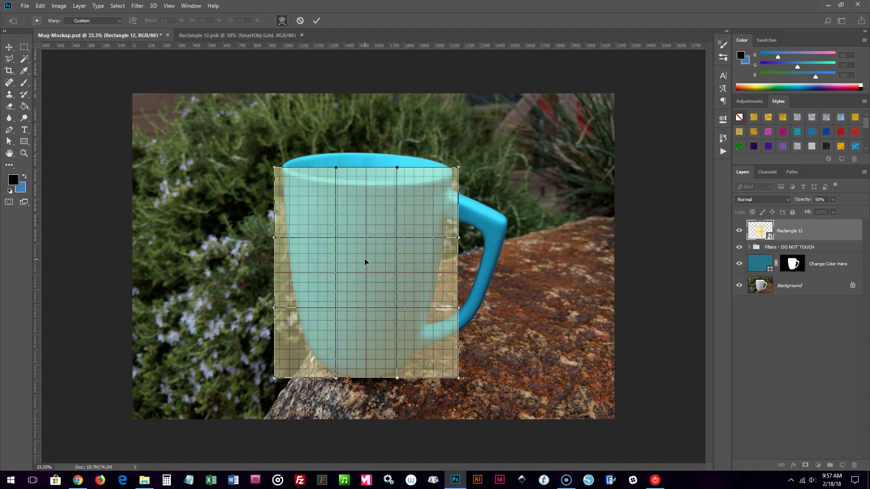
drag(336, 311, 378, 274)
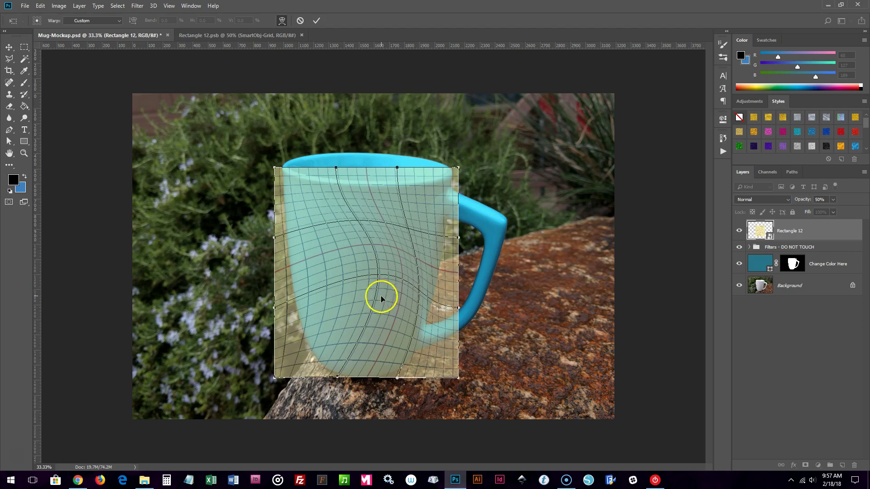
key(ctrl+z)
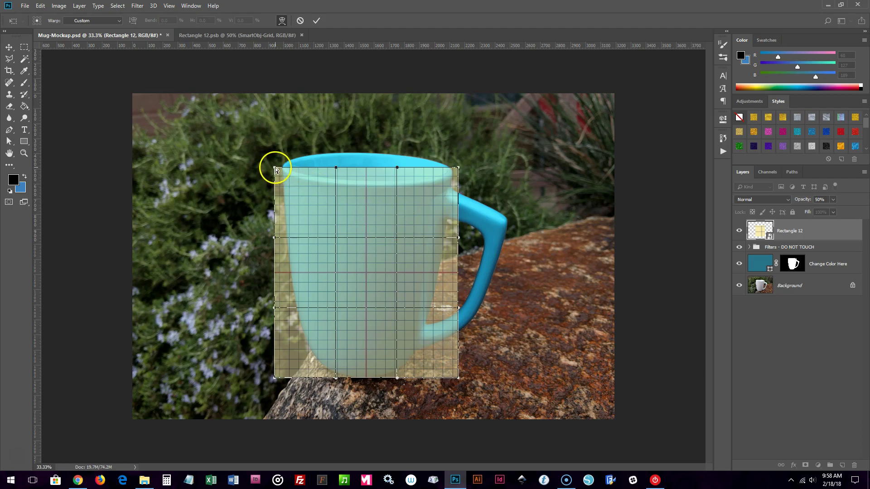
Pull the grid's top corners onto the rim's ends and curve its top edge along the rim
drag(276, 170, 285, 179)
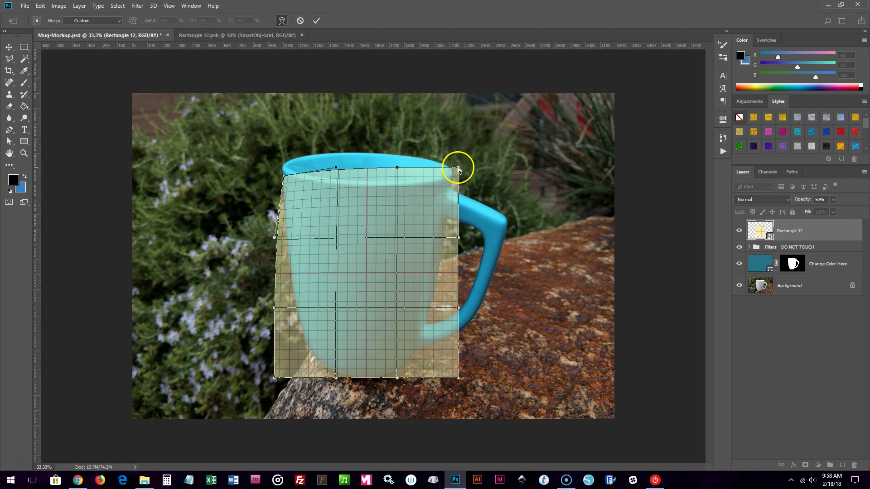
drag(457, 169, 450, 184)
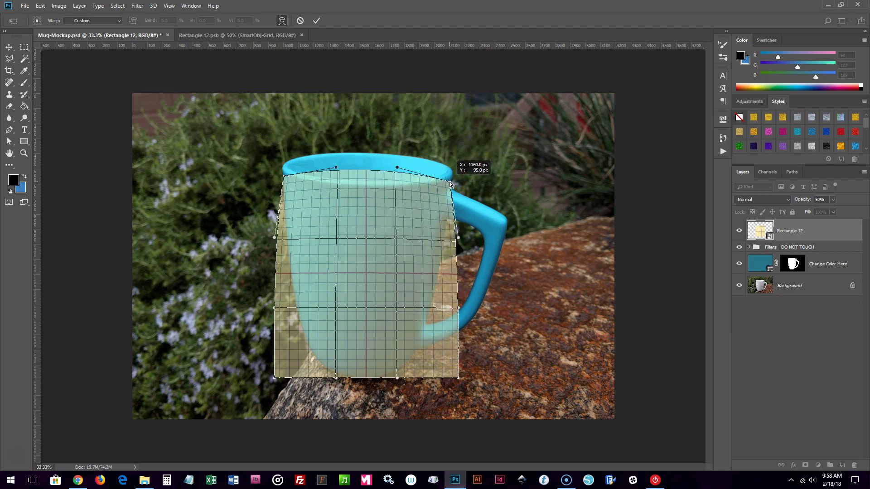
drag(449, 184, 449, 183)
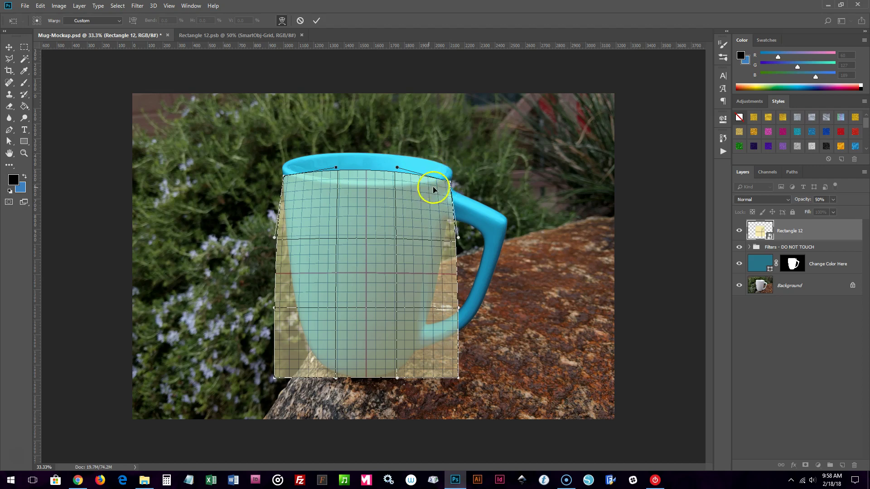
drag(336, 167, 326, 188)
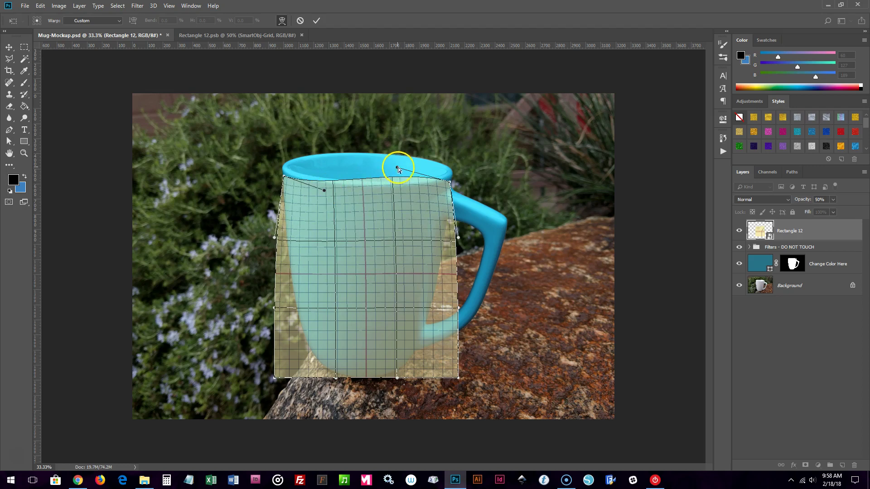
drag(397, 166, 404, 197)
drag(324, 190, 322, 197)
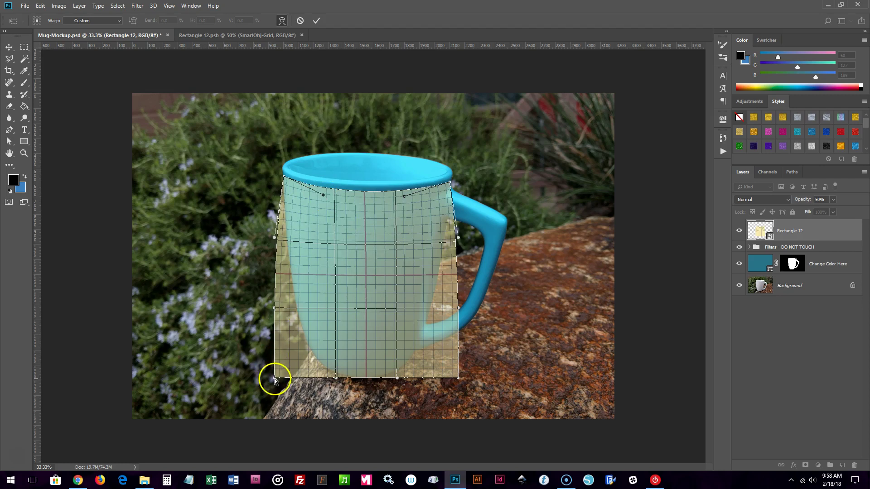
Pull the bottom corners in to the mug base and fit the right side to the mug
drag(275, 377, 316, 360)
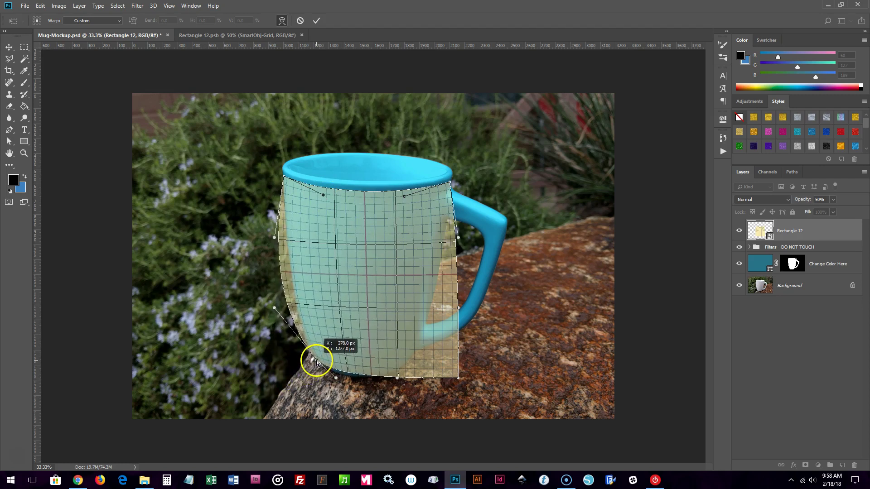
drag(317, 360, 315, 359)
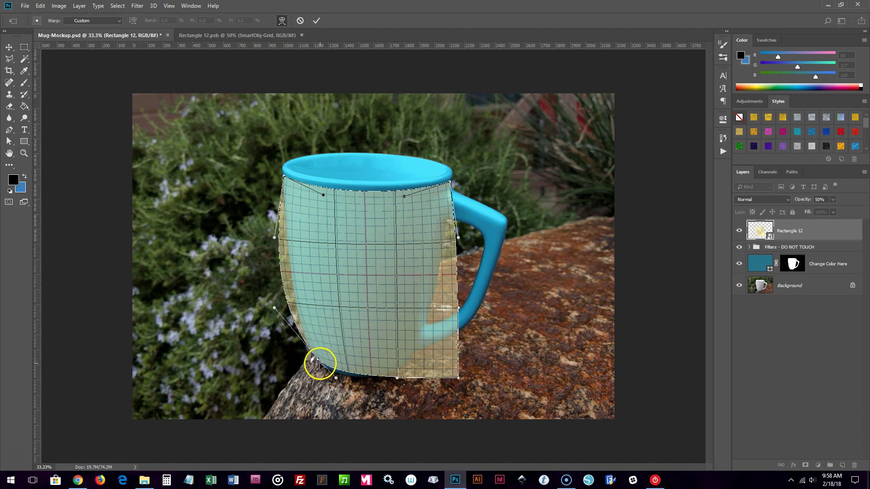
drag(458, 378, 412, 358)
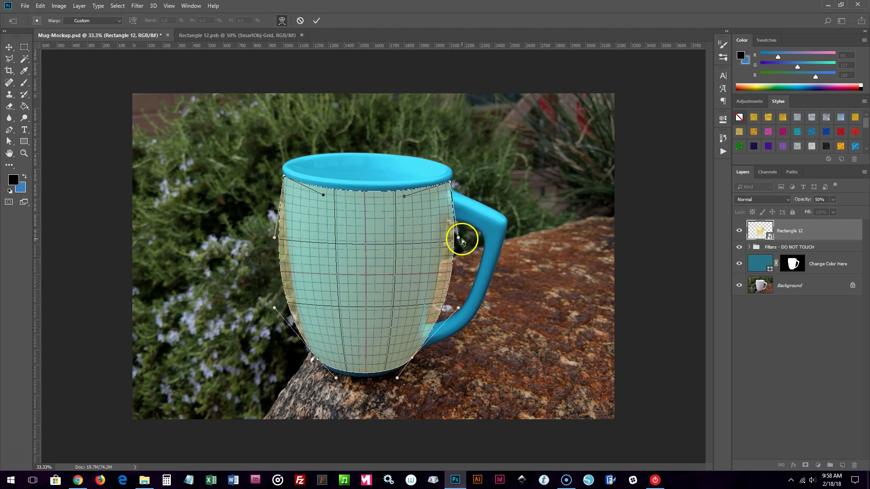
drag(458, 238, 449, 243)
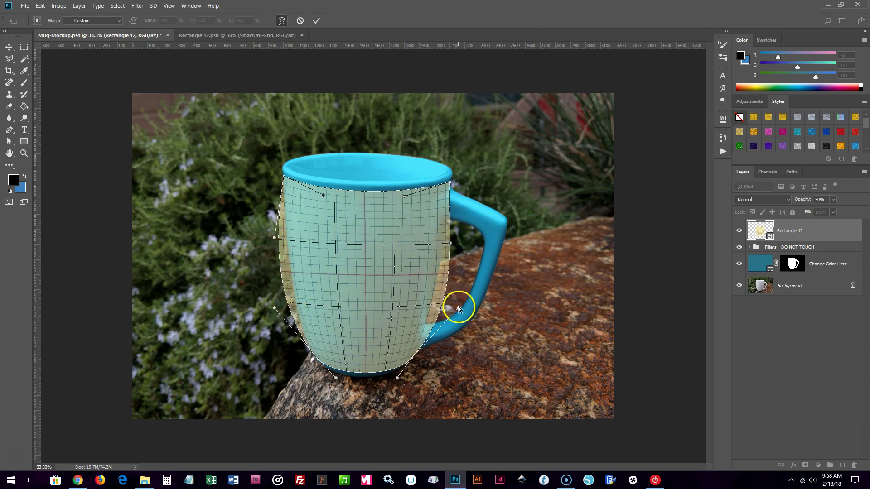
drag(458, 309, 448, 309)
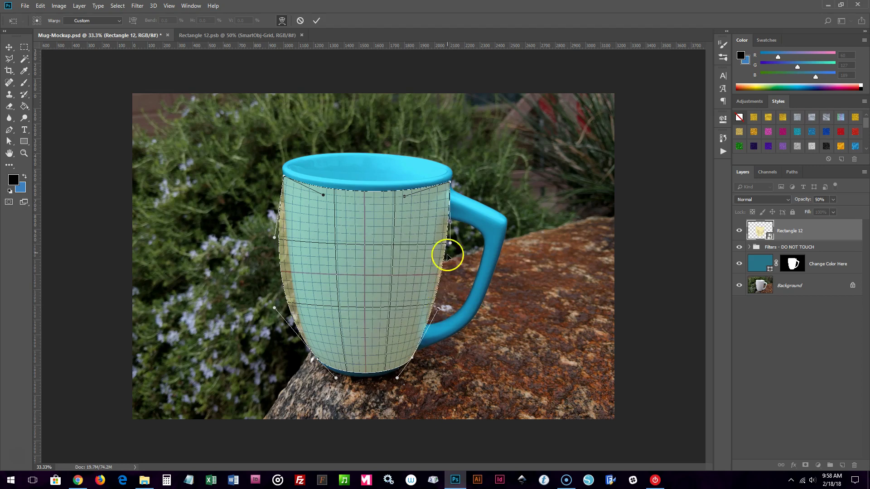
drag(449, 244, 445, 246)
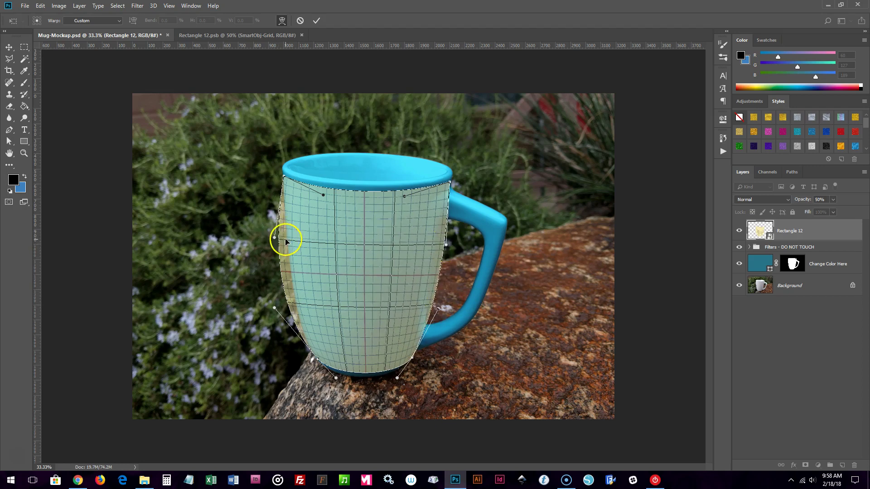
Fit the grid's left side to the mug and fine-tune the bottom edge along the base
drag(274, 237, 281, 246)
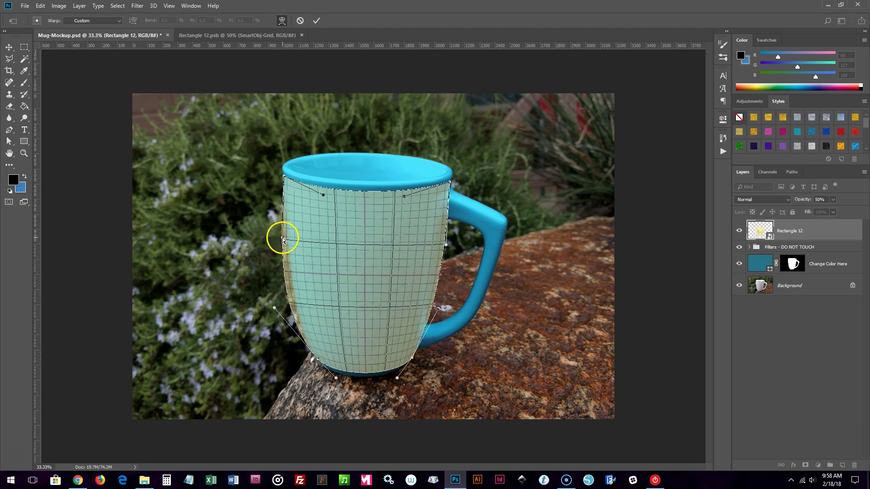
drag(273, 308, 291, 317)
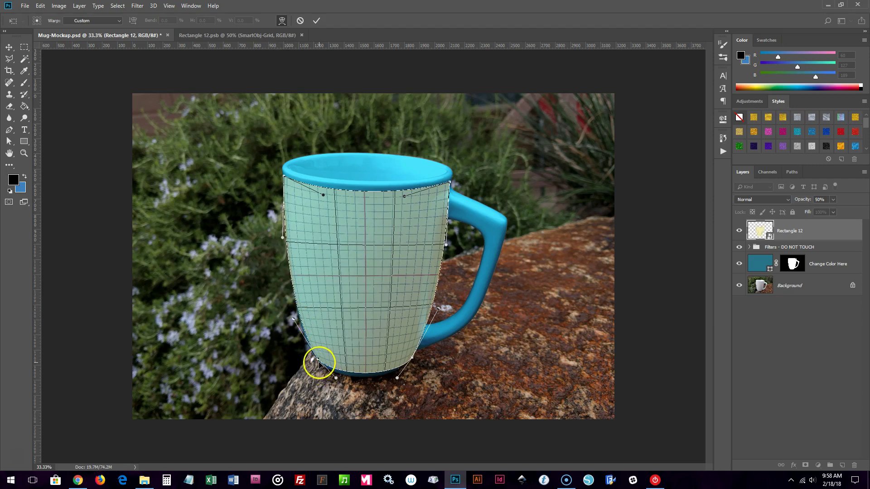
drag(319, 364, 313, 359)
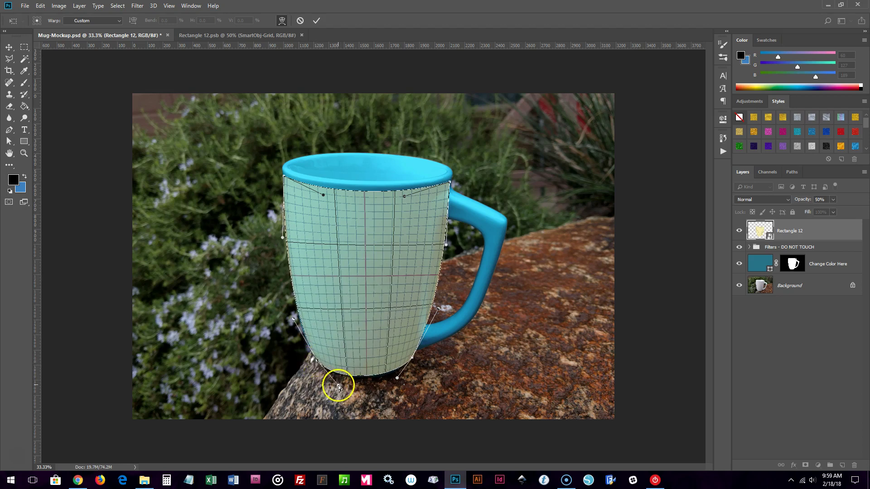
drag(398, 378, 397, 383)
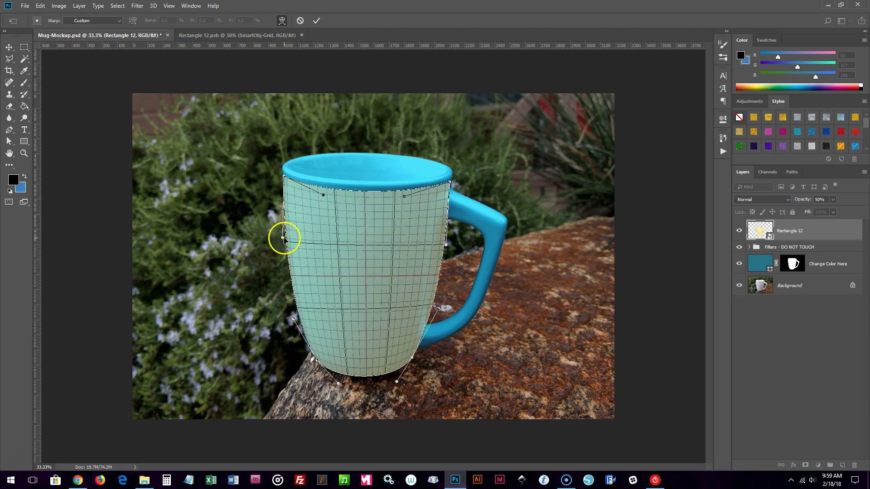
drag(283, 235, 283, 243)
click(337, 265)
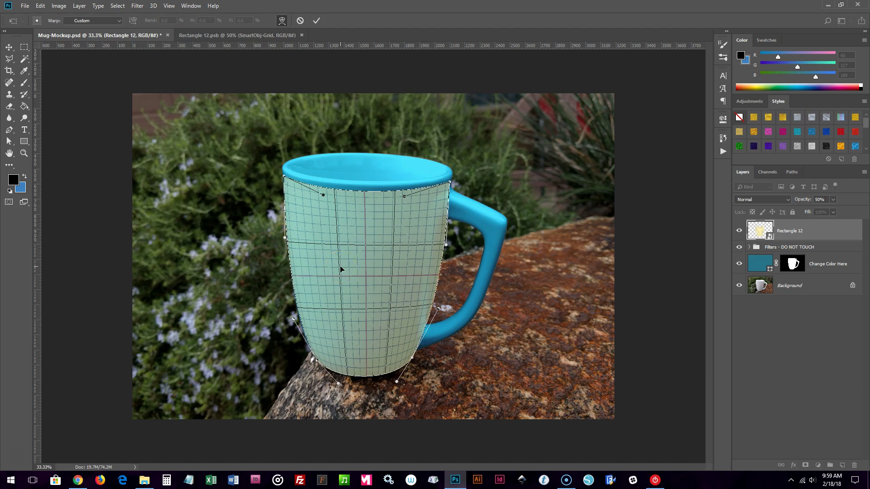
Bend the warp grid's inner lines to follow the mug's rounded body
click(297, 195)
click(282, 281)
drag(344, 311, 371, 318)
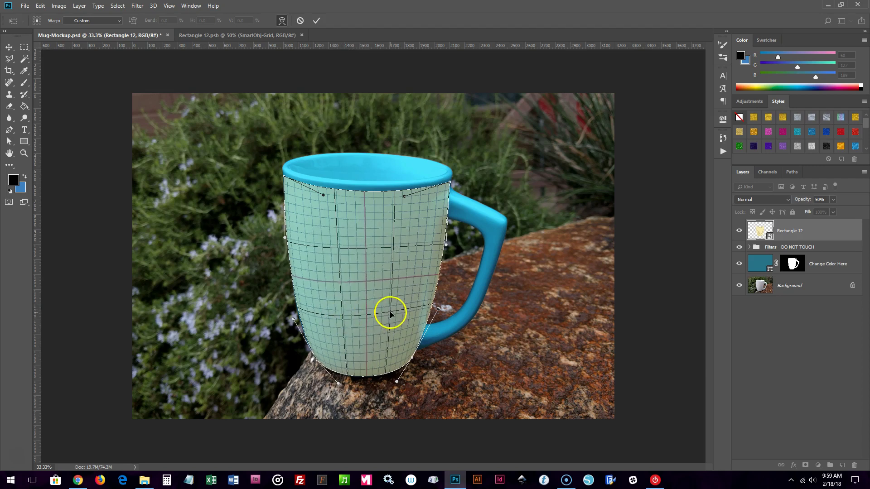
drag(391, 314, 342, 324)
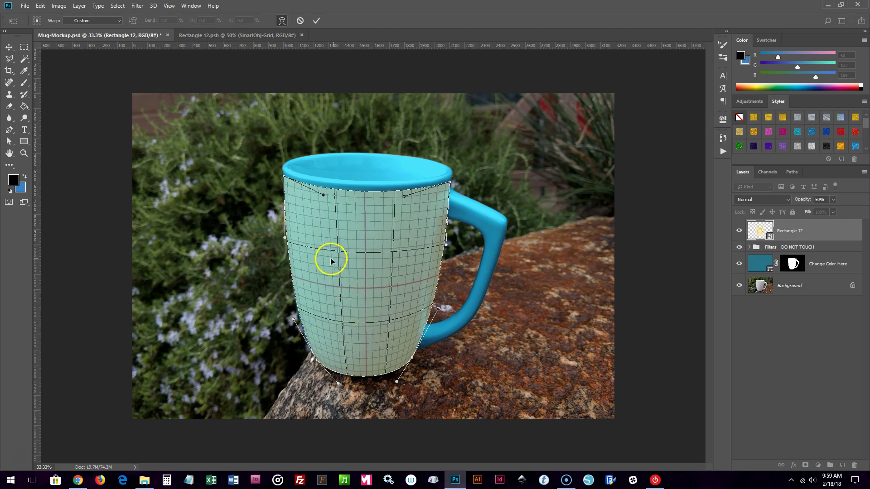
drag(335, 257, 335, 251)
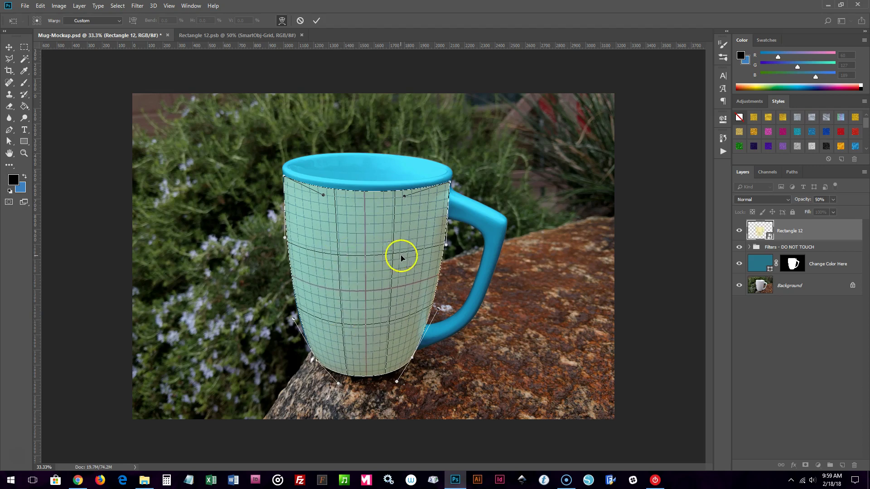
drag(394, 252, 394, 258)
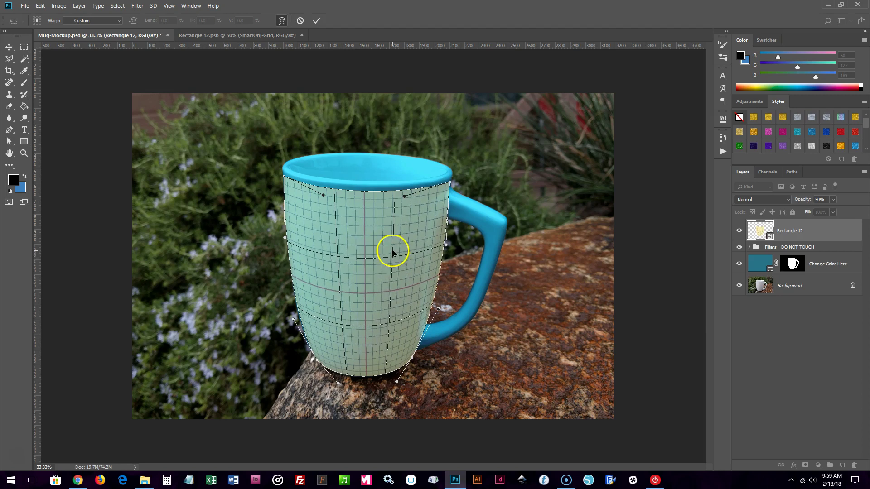
Spread the grid's top edge along the rim and refine the lower curvature
drag(396, 195, 398, 189)
drag(334, 190, 334, 193)
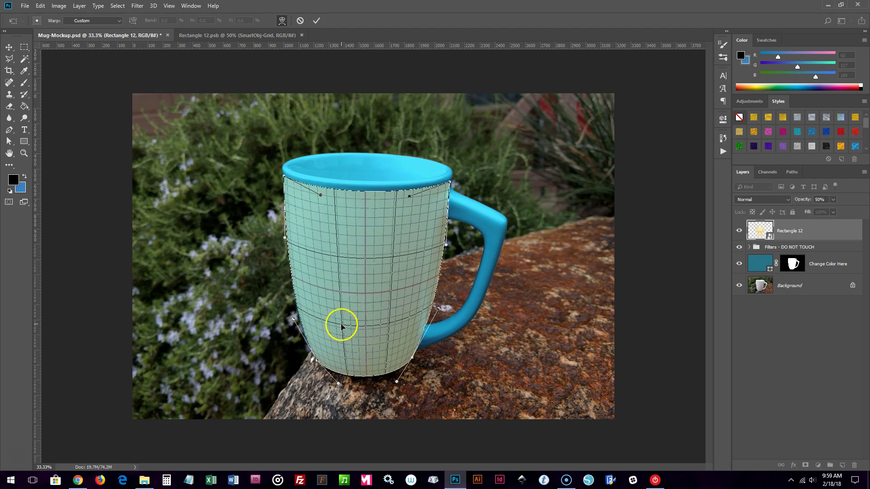
drag(338, 323, 391, 324)
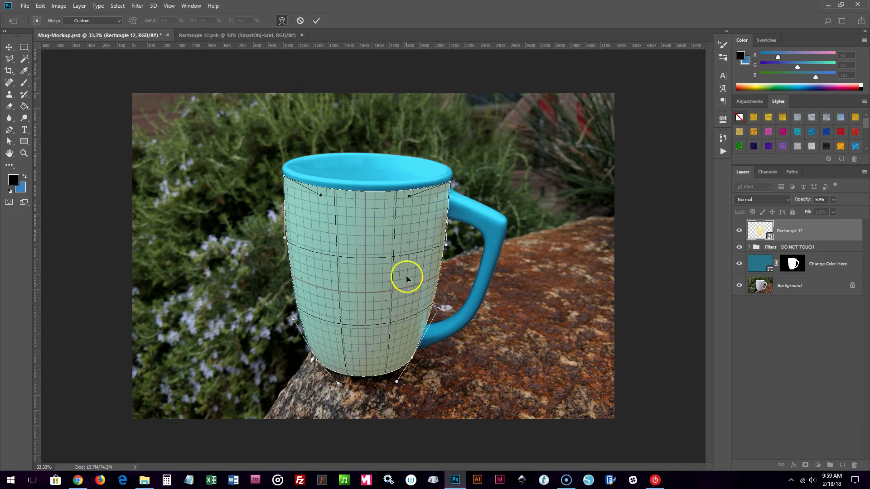
drag(394, 261, 335, 257)
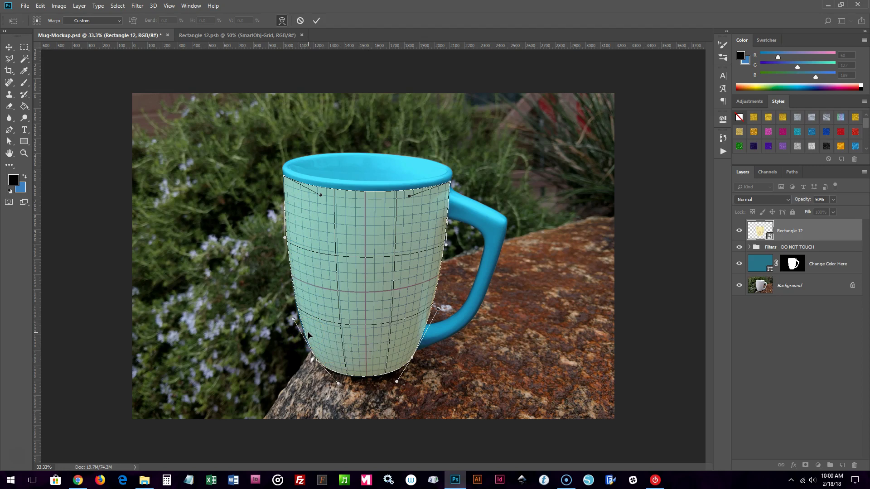
click(432, 311)
Tuck the grid's right edge against the handle and adjust its left side and top corners
drag(433, 305, 435, 314)
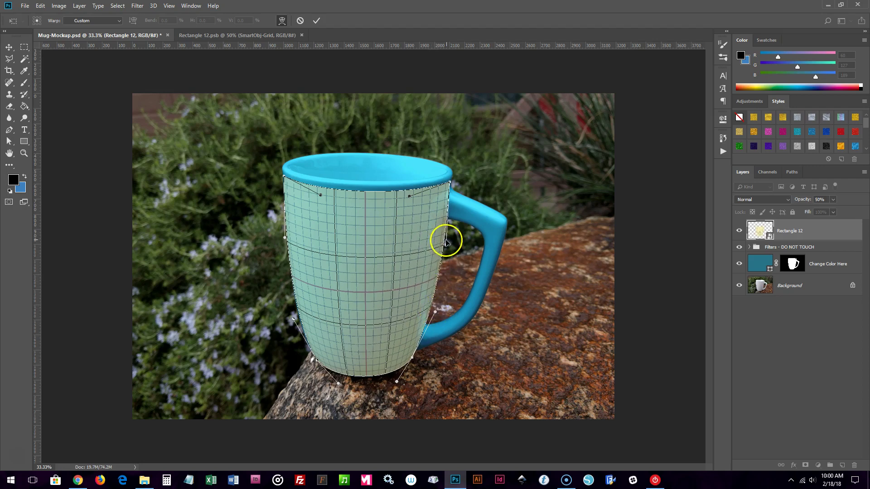
drag(446, 240, 445, 243)
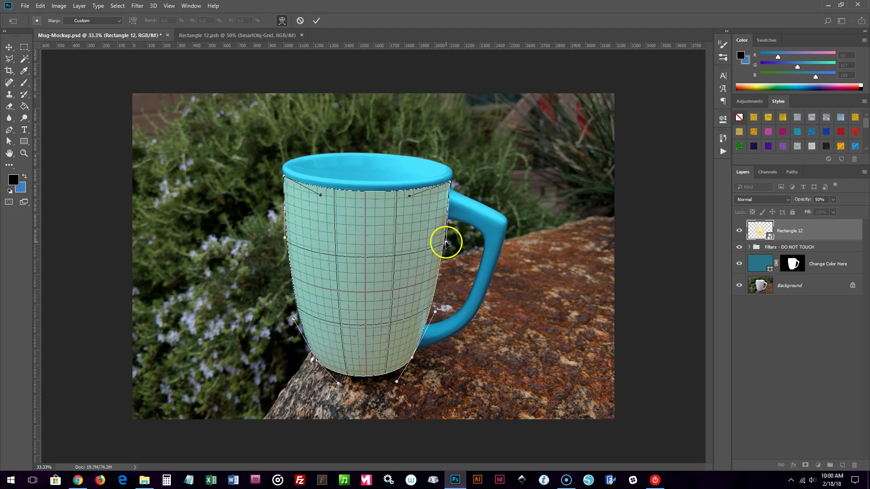
drag(285, 240, 286, 243)
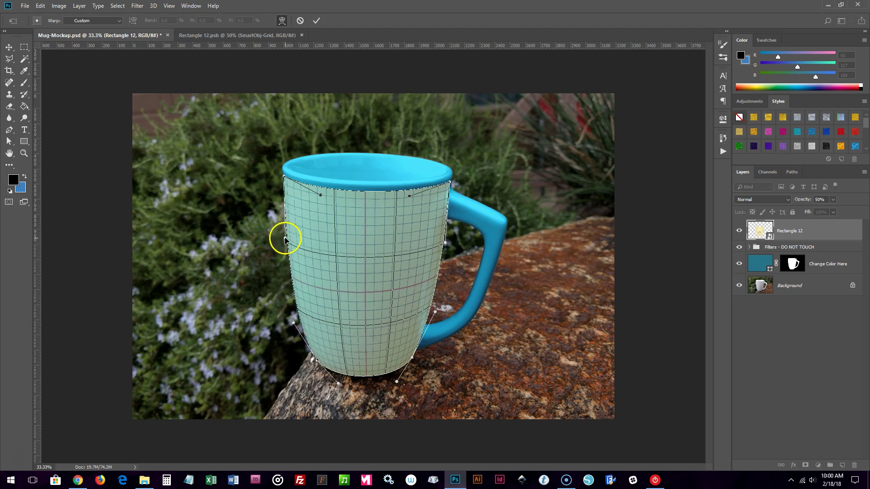
drag(317, 196, 319, 197)
drag(409, 198, 412, 203)
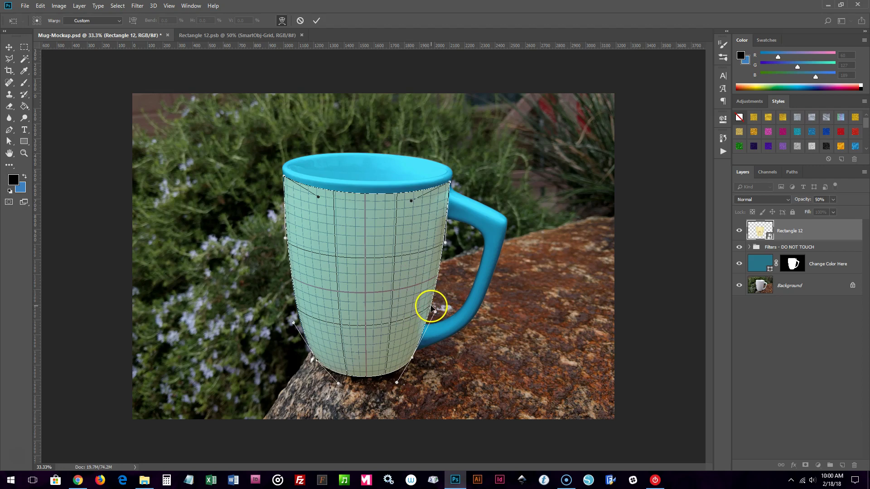
drag(433, 310, 427, 326)
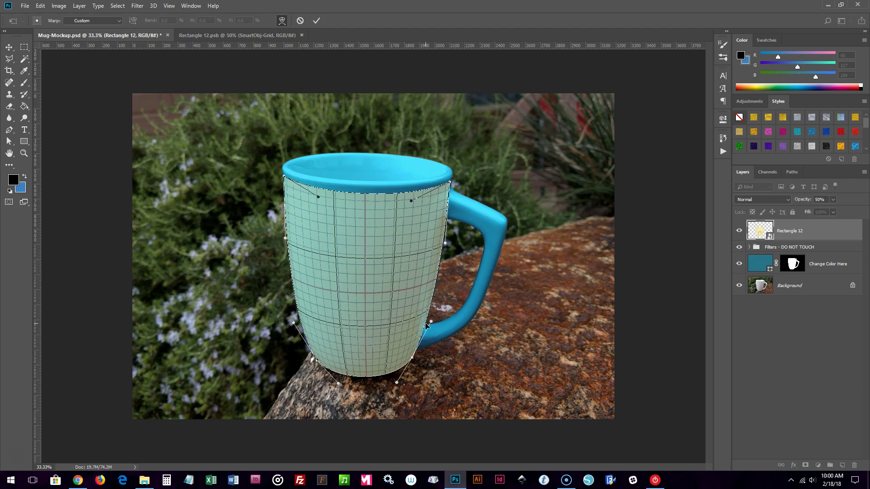
Commit the warp on the grid layer
click(9, 49)
click(359, 171)
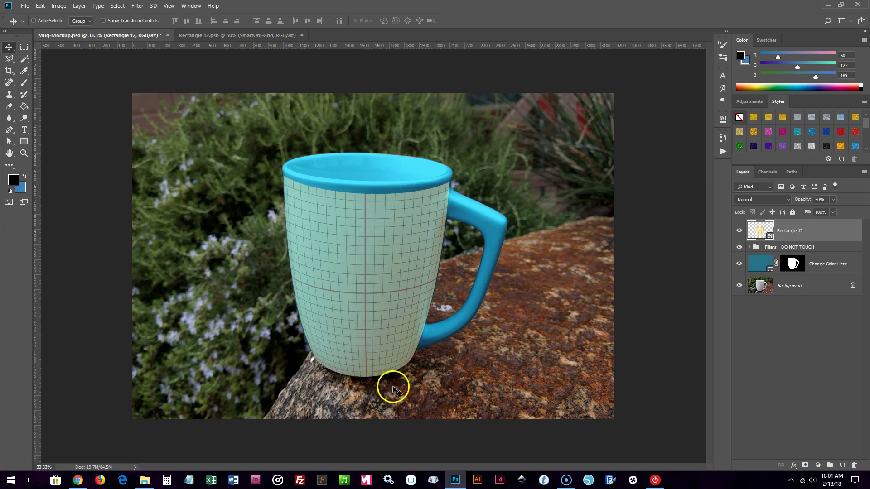
Re-warp the grid's lower edge around the mug bottom and commit it
click(41, 6)
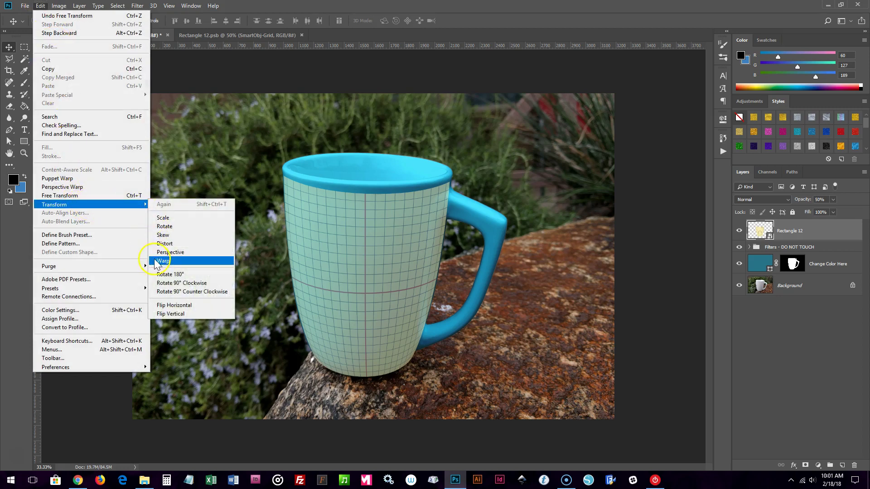
click(164, 261)
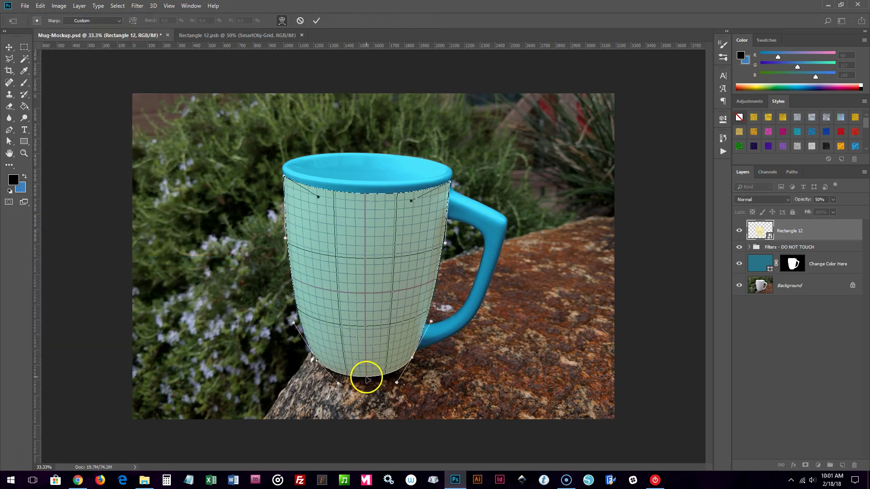
drag(349, 374, 345, 376)
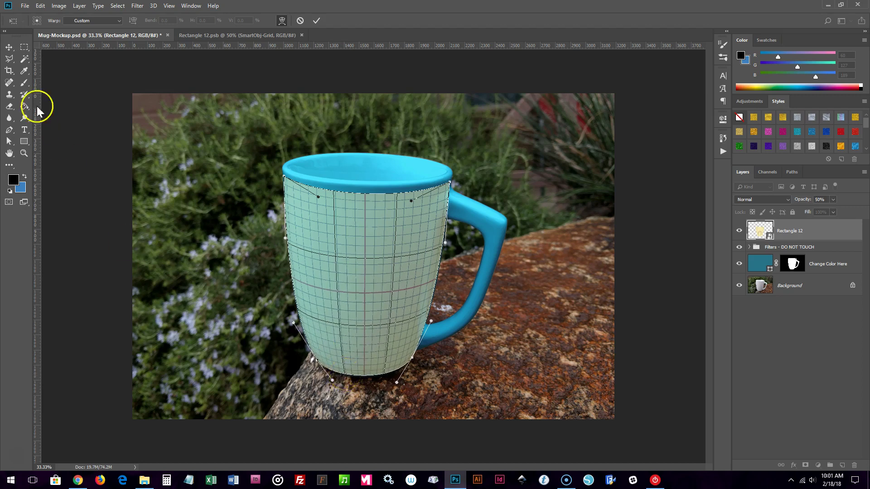
click(9, 48)
click(359, 176)
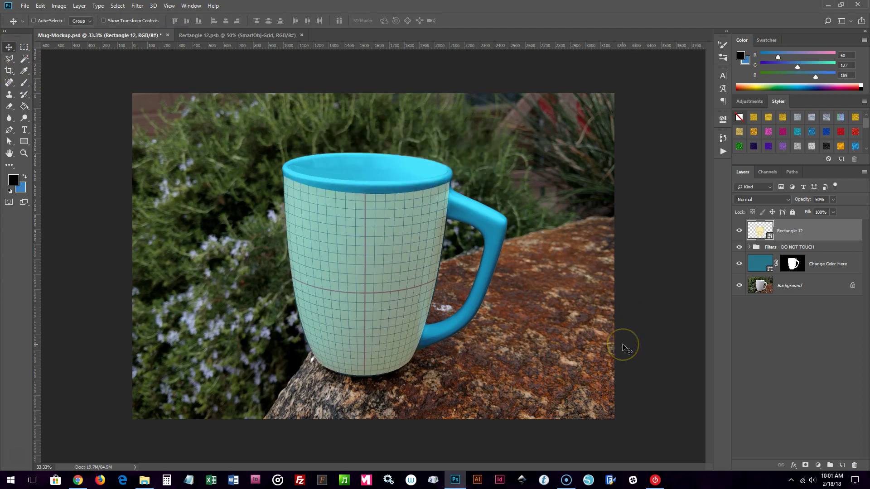
Swap SmartObj-Grid for Sample-Design in Rectangle 12.psb and set the mockup layer to 85% opacity
click(242, 35)
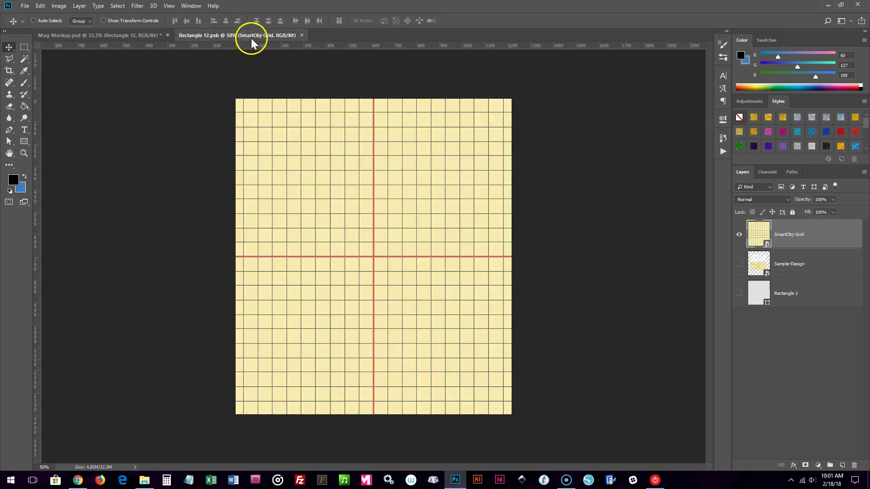
click(740, 236)
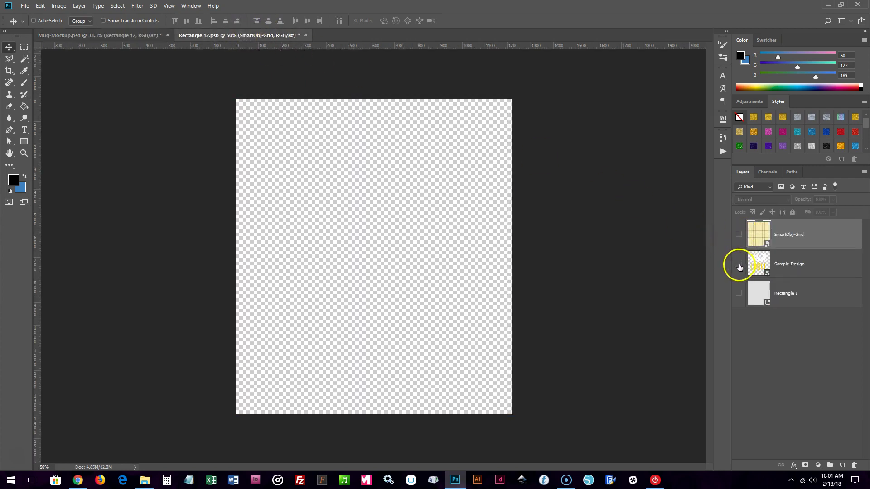
click(739, 265)
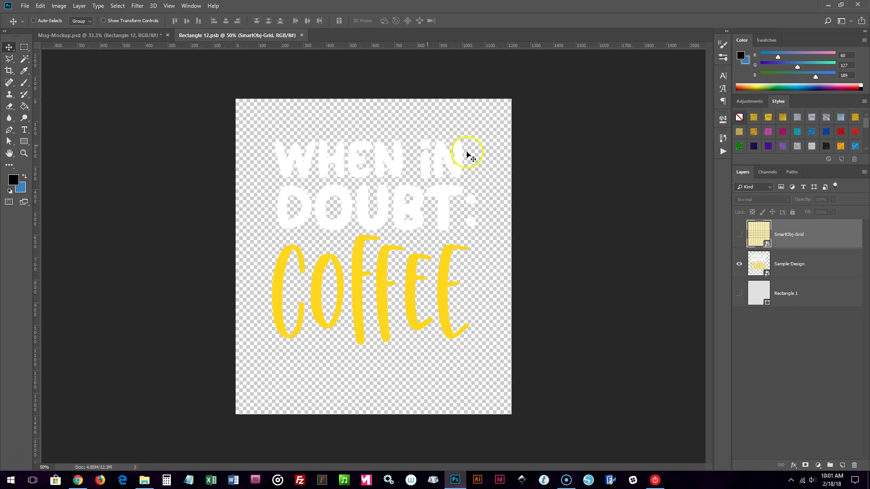
click(136, 35)
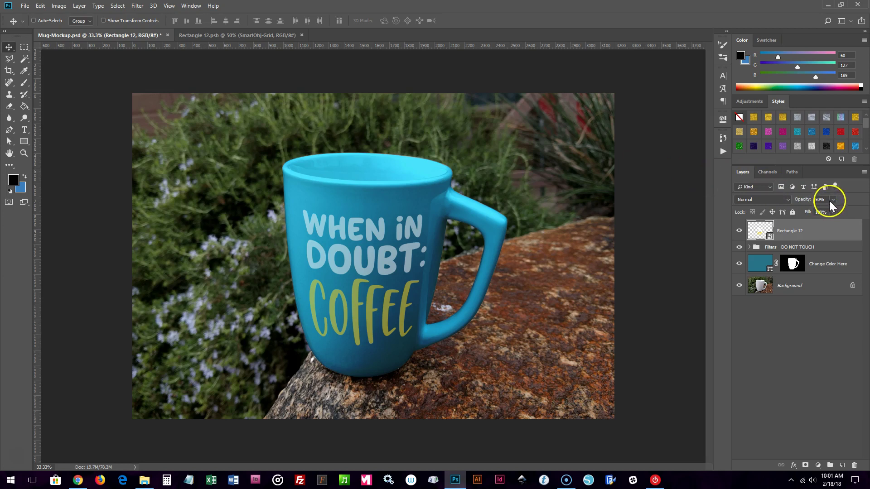
drag(832, 211, 855, 212)
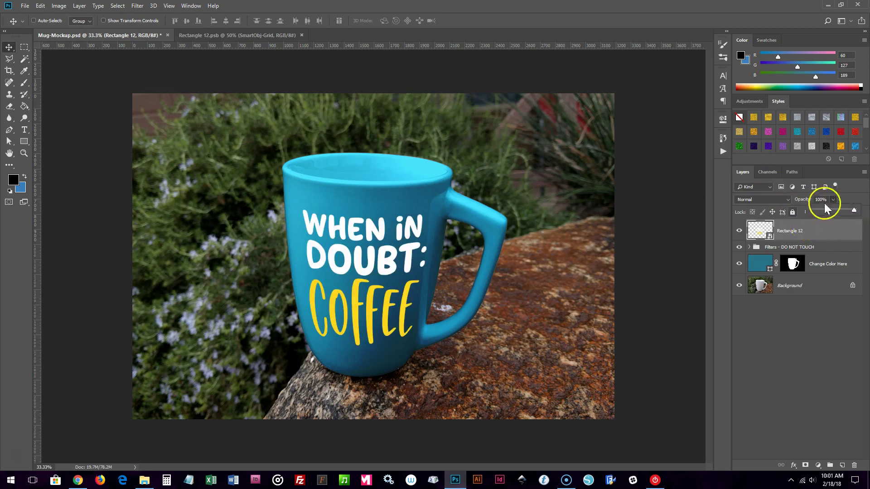
drag(853, 211, 820, 228)
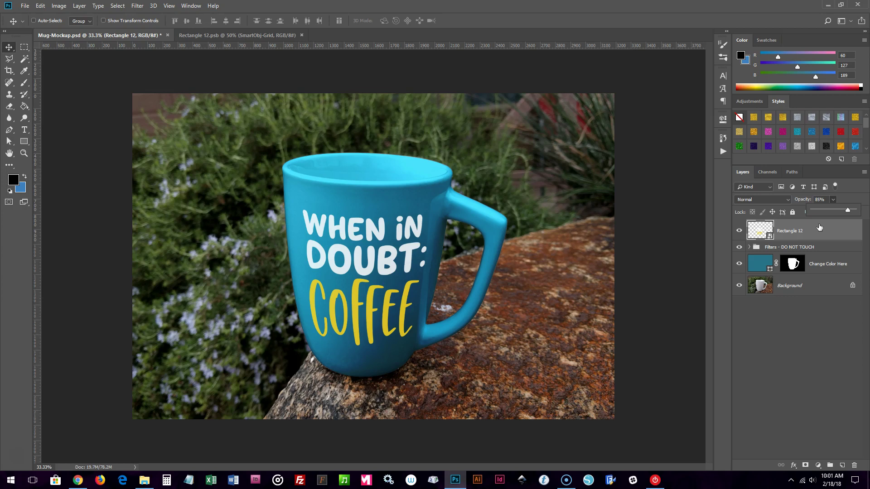
Show SmartObj-Grid again in the smart object, shift it up and left, and save
click(802, 311)
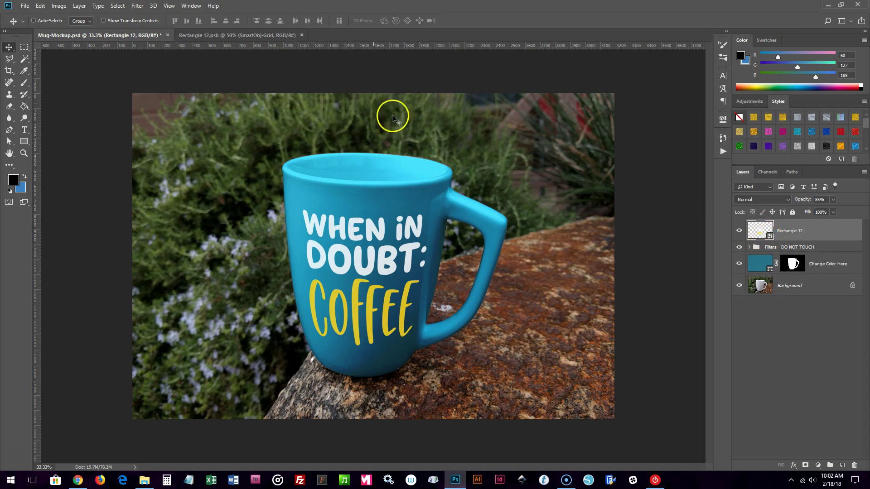
click(263, 35)
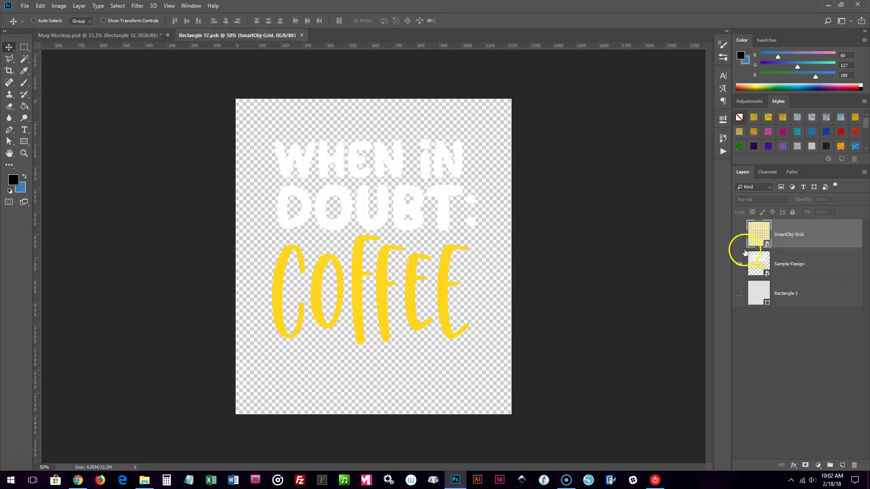
click(739, 264)
click(739, 234)
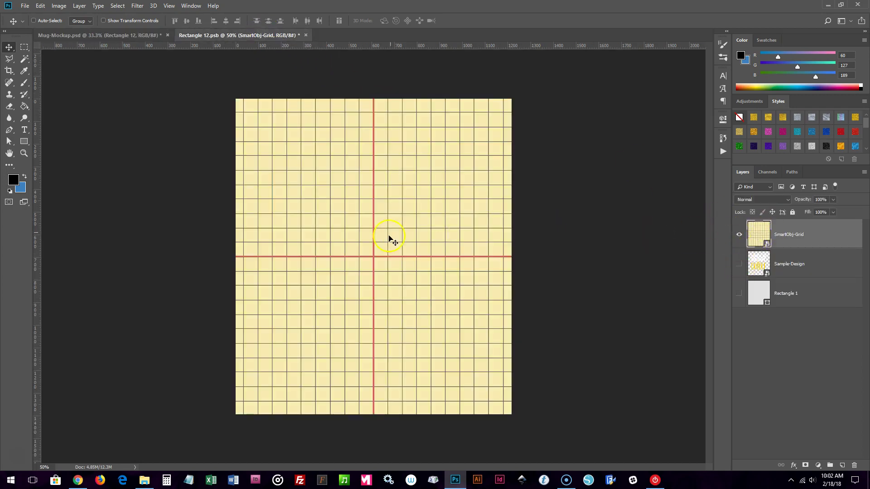
drag(379, 260, 341, 237)
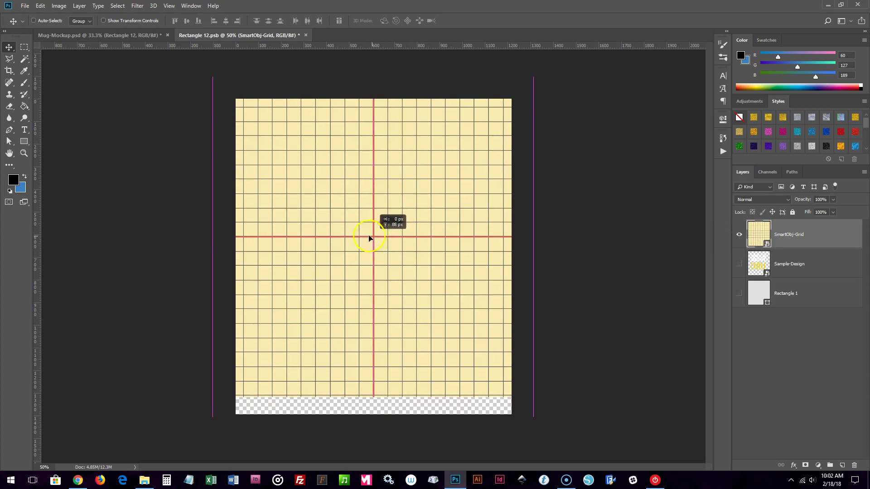
drag(342, 237, 340, 236)
key(ctrl)
key(ctrl+s)
click(127, 34)
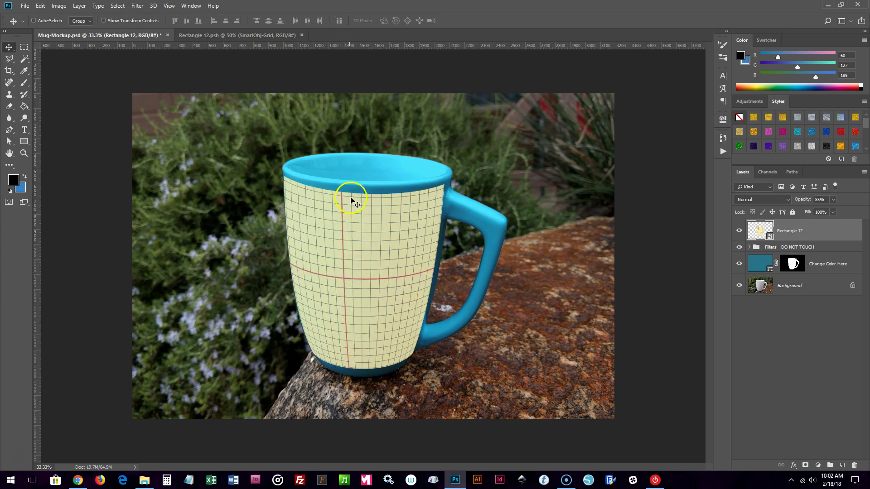
Move the grid up about 17 px more, save, and check it on the mockup
click(260, 37)
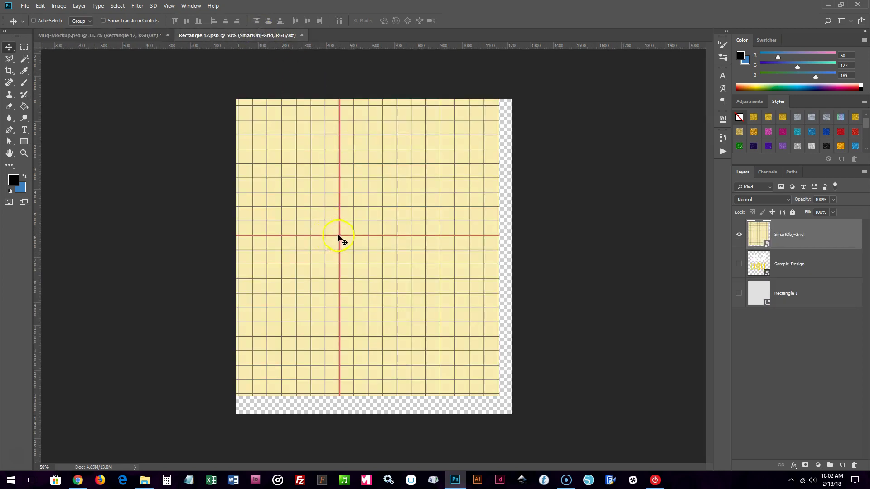
drag(343, 241, 336, 229)
key(ctrl+s)
click(134, 35)
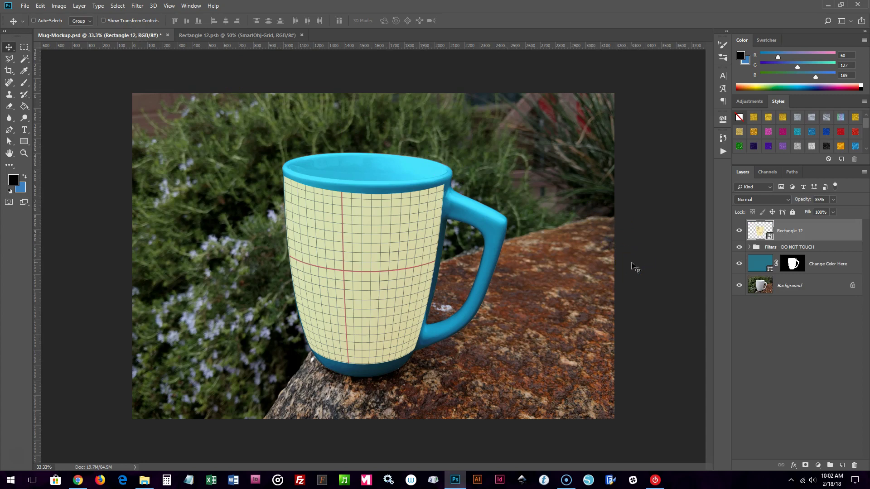
Place vertical and horizontal guides on the grid's centre lines, then hide the grid and show Sample-Design
click(237, 34)
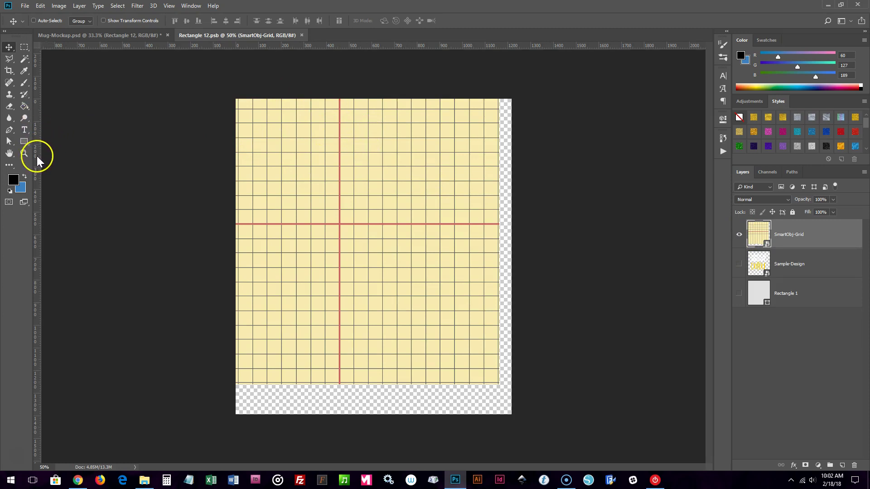
drag(37, 157, 338, 181)
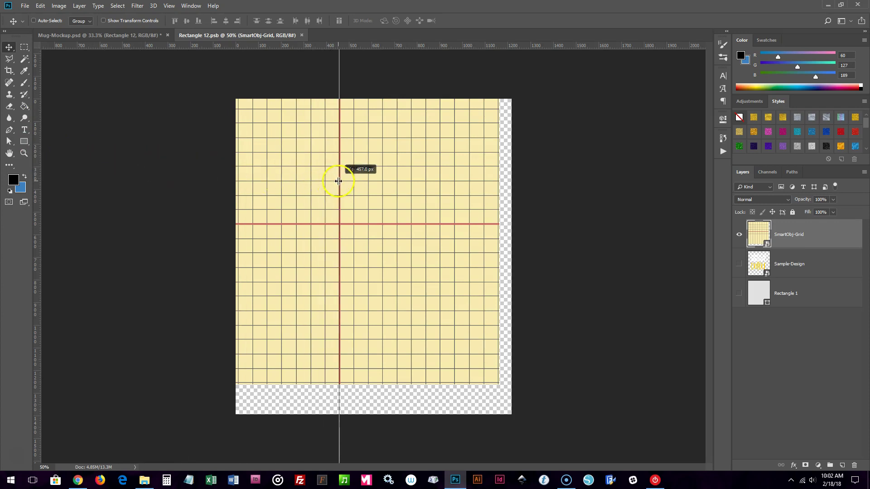
drag(339, 180, 338, 180)
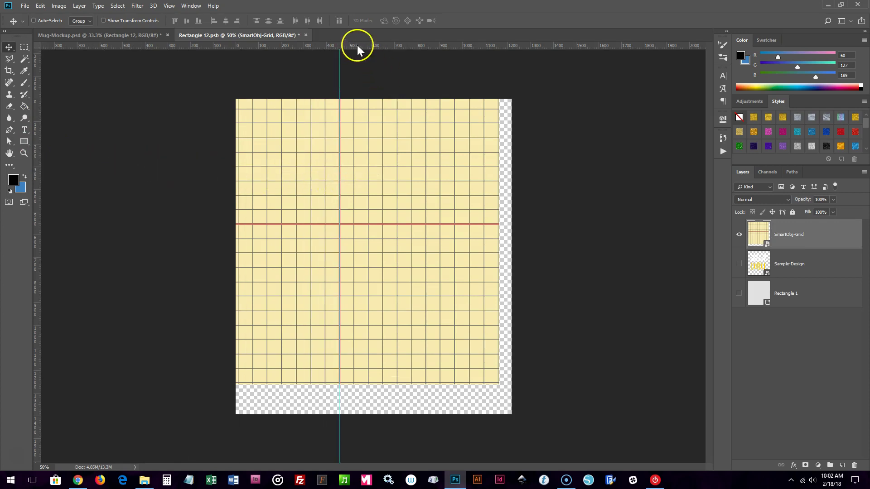
mouse_move(355, 45)
mouse_down()
mouse_move(363, 231)
mouse_move(362, 223)
mouse_up()
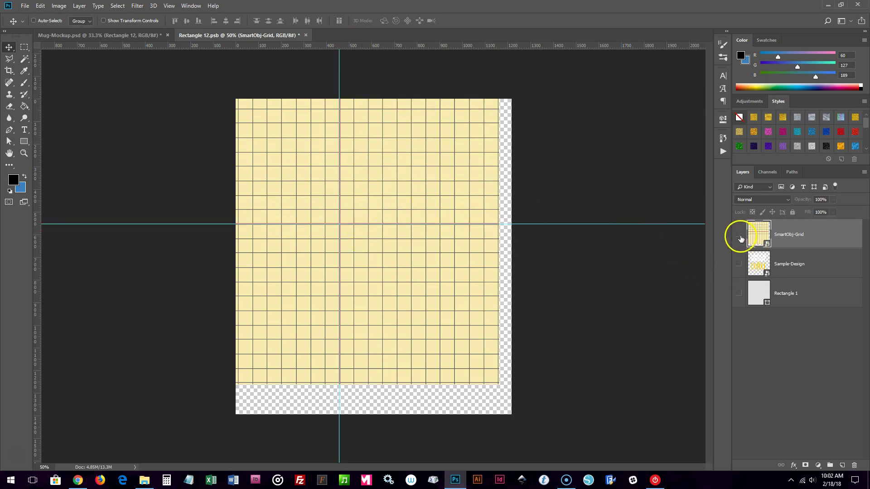
click(739, 234)
click(739, 265)
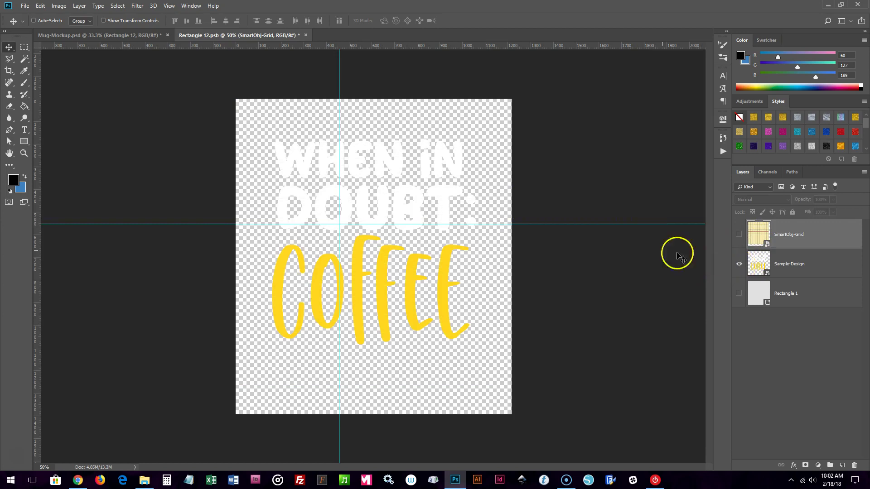
Shrink Sample-Design proportionally with Free Transform, move it up, and view it on the Mug-Mockup
click(41, 5)
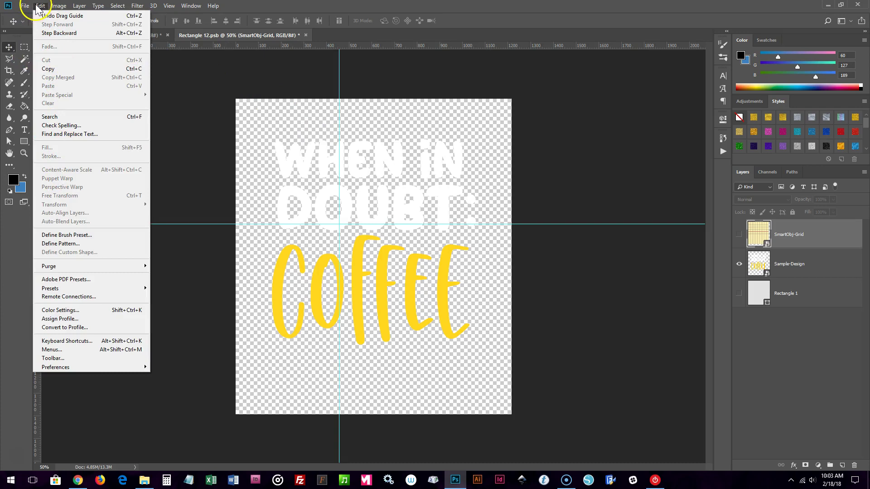
click(791, 265)
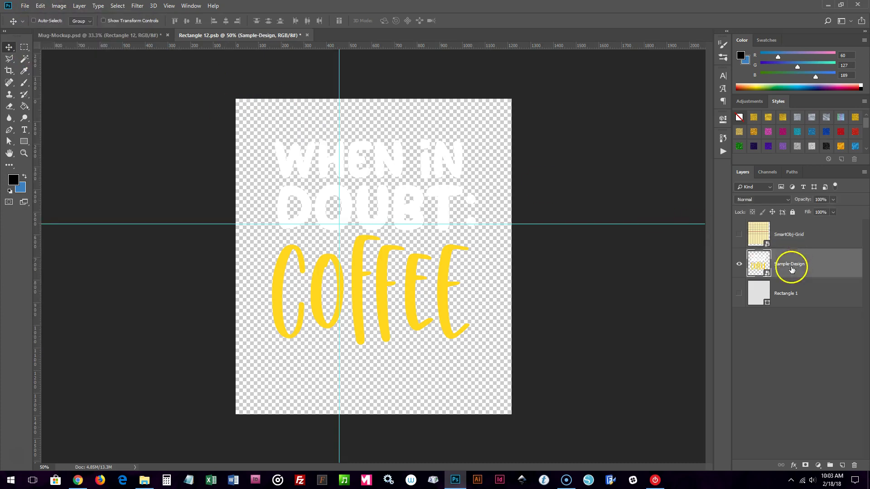
click(40, 5)
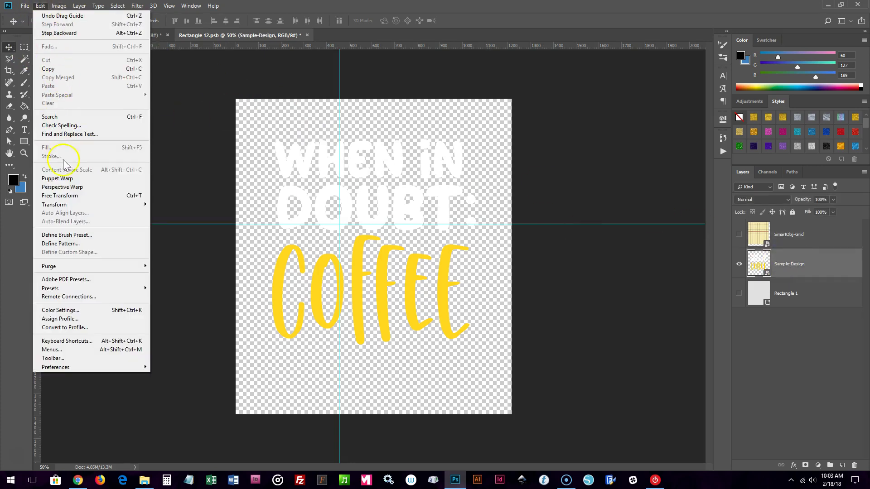
click(66, 197)
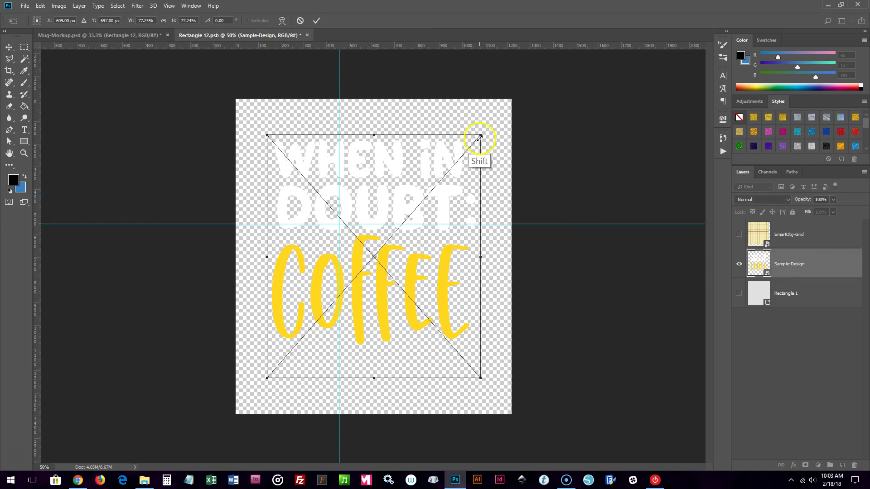
drag(483, 134, 455, 148)
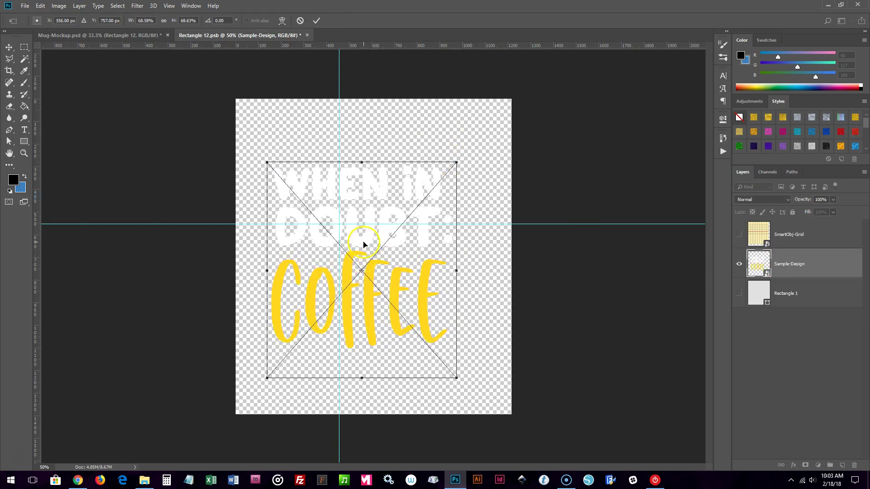
mouse_move(363, 242)
mouse_down()
mouse_move(349, 203)
mouse_move(339, 199)
mouse_up()
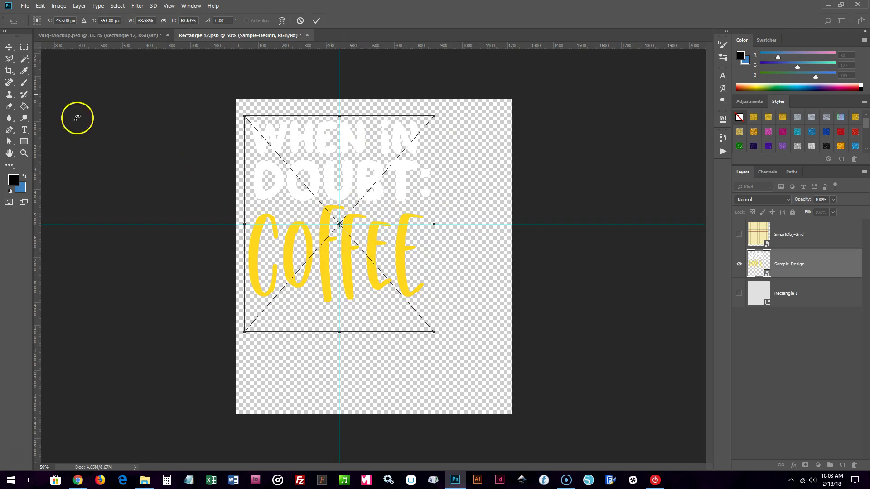
click(10, 47)
click(358, 172)
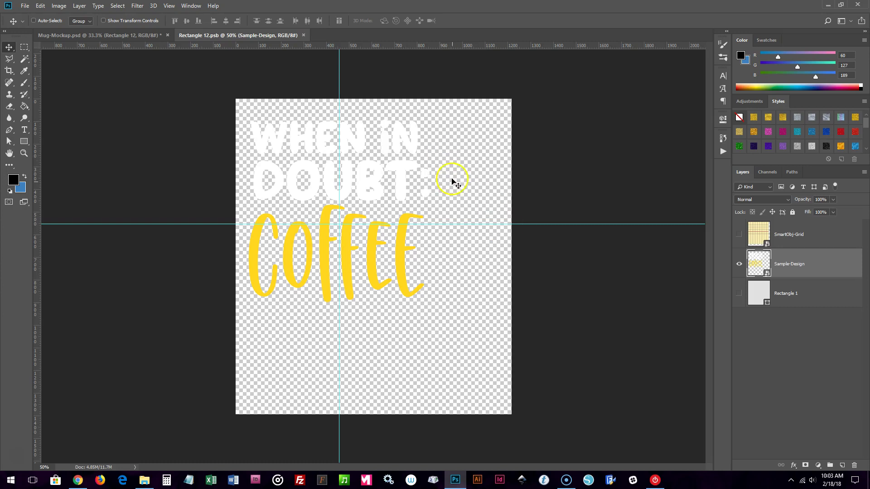
click(102, 35)
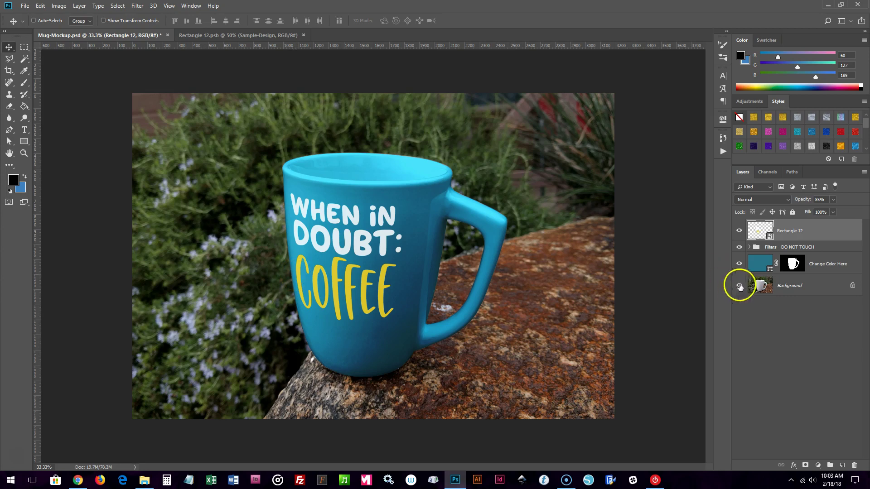
Recolour the Change Color Here fill layer from blue to mustard yellow
click(738, 264)
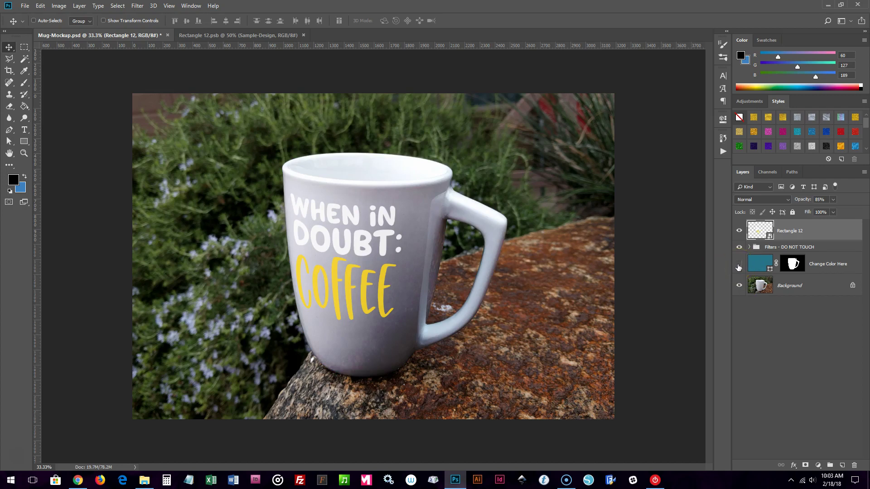
click(739, 265)
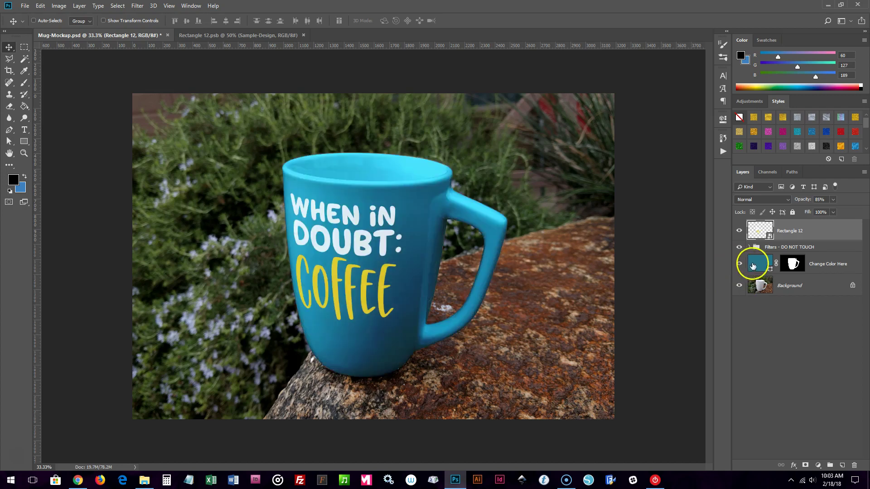
double_click(759, 264)
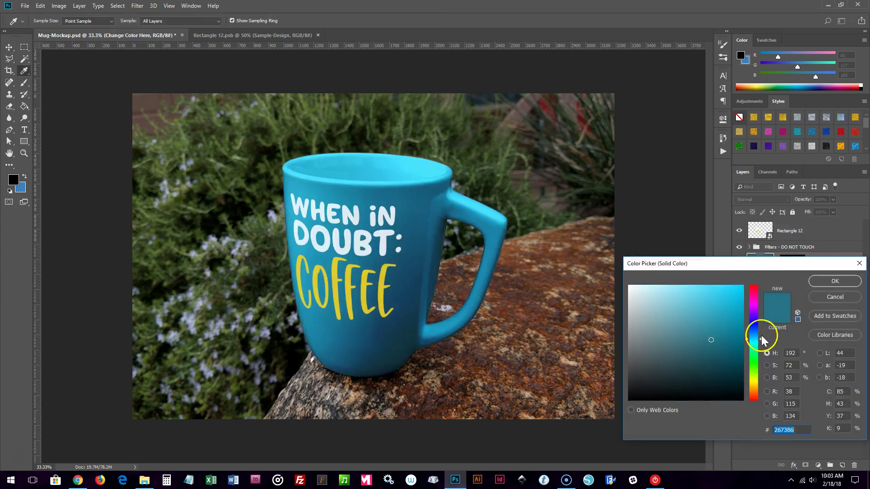
drag(761, 334, 763, 382)
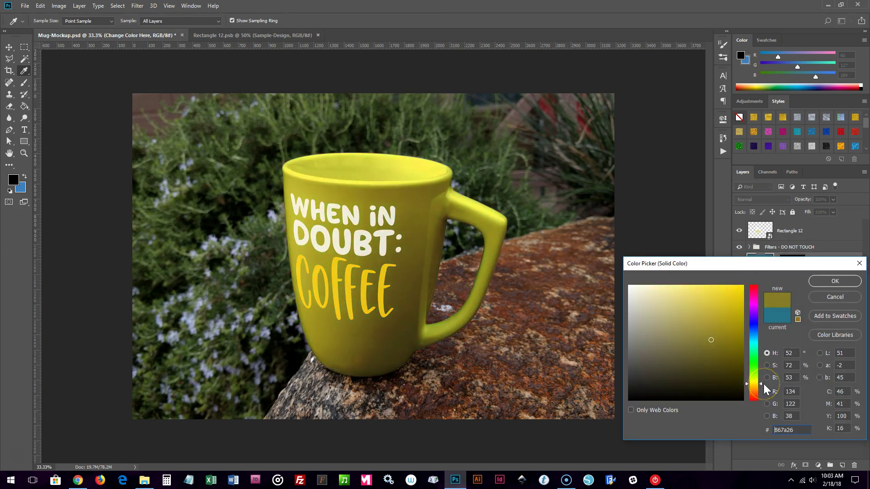
drag(762, 384, 763, 387)
click(819, 281)
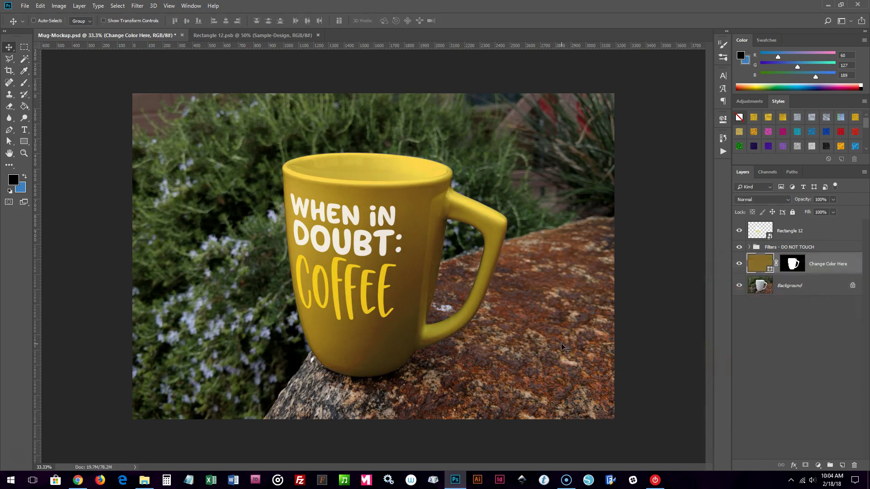
Rename the Rectangle 12 layer to 'Place Artwork Here!'
click(761, 231)
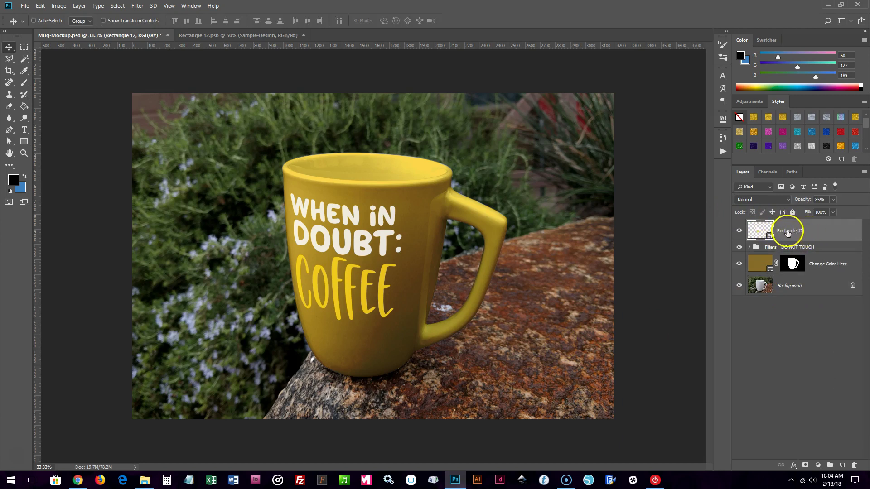
double_click(788, 231)
text(Place Artwork Here!)
key(Return)
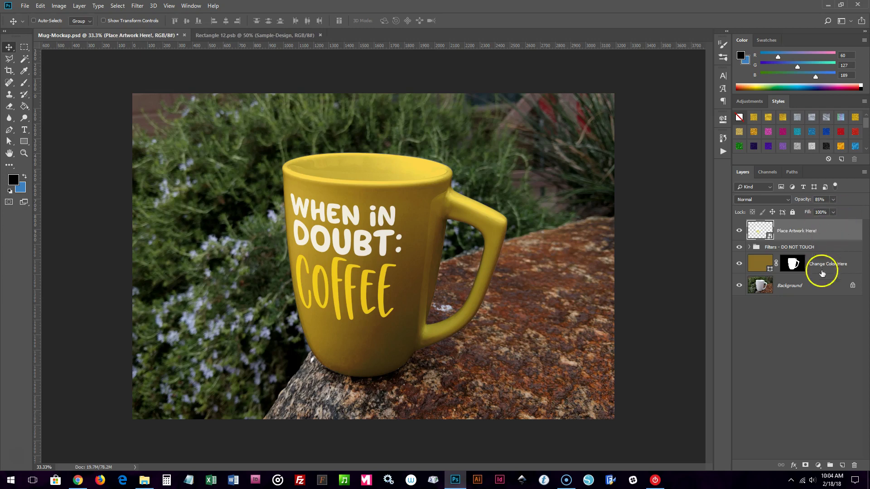
click(811, 277)
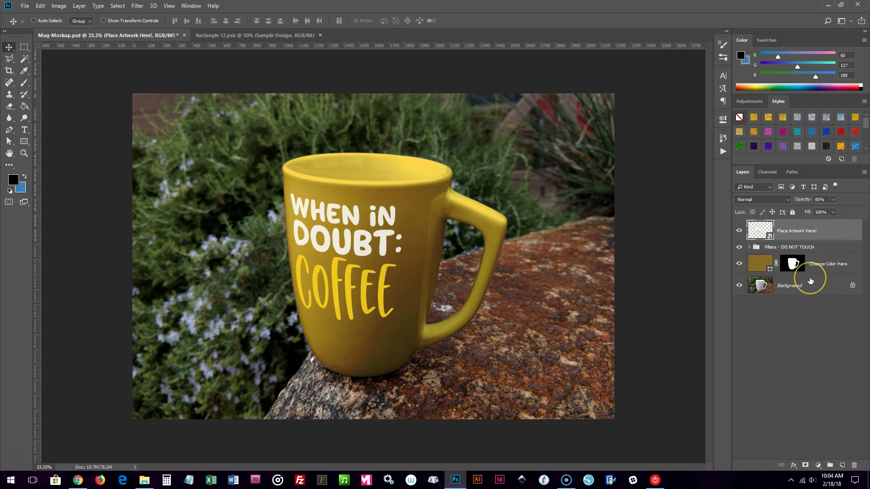